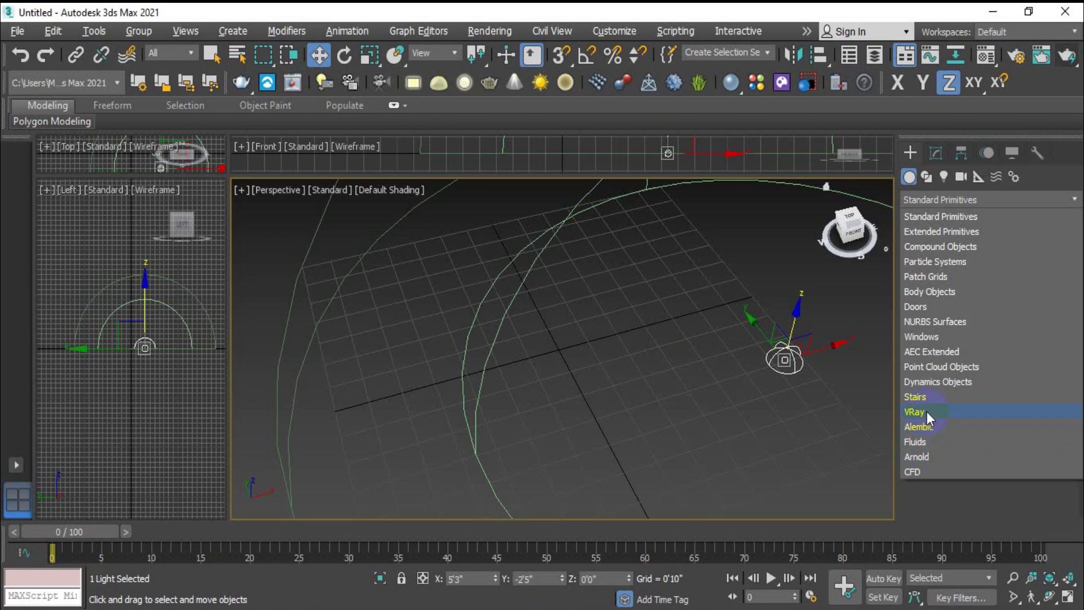
Step: Create a VRayPlane on the grid and apply the white 1m Wall_Paint material (01_White_1m) from the V-Ray material library to it
{"action": "left_click", "coordinate": [1014, 287]}
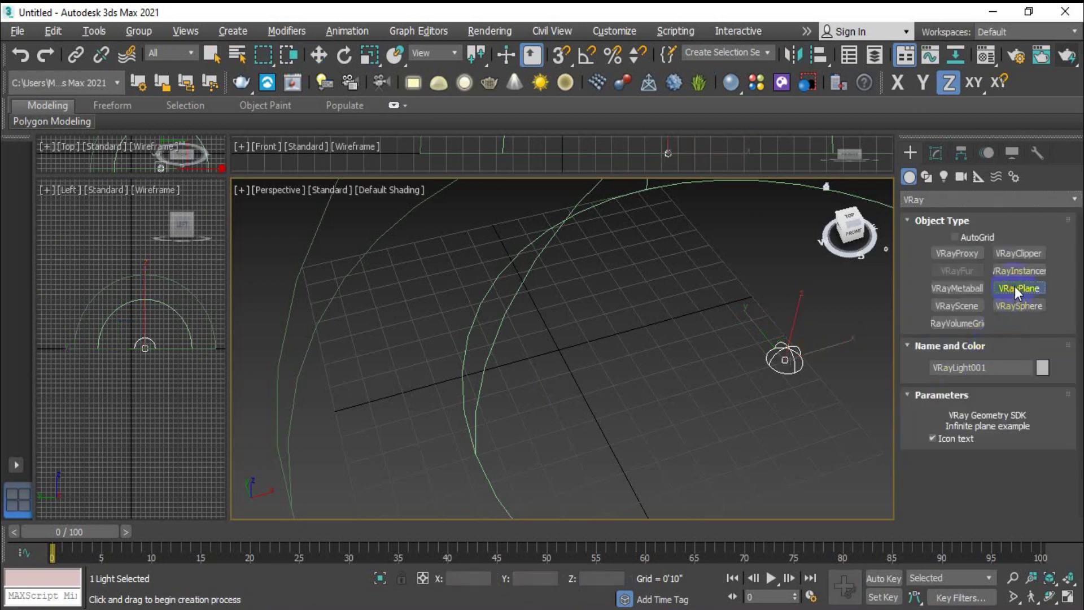
{"action": "left_click", "coordinate": [637, 355]}
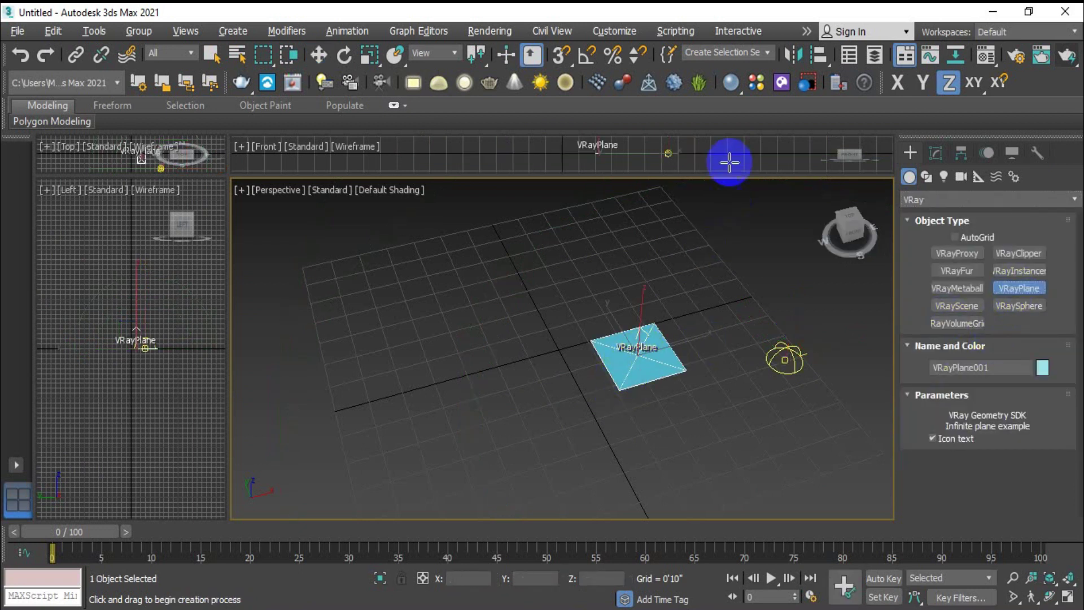
{"action": "left_click", "coordinate": [757, 81]}
{"action": "left_click_drag", "start_coordinate": [467, 19], "coordinate": [370, 30]}
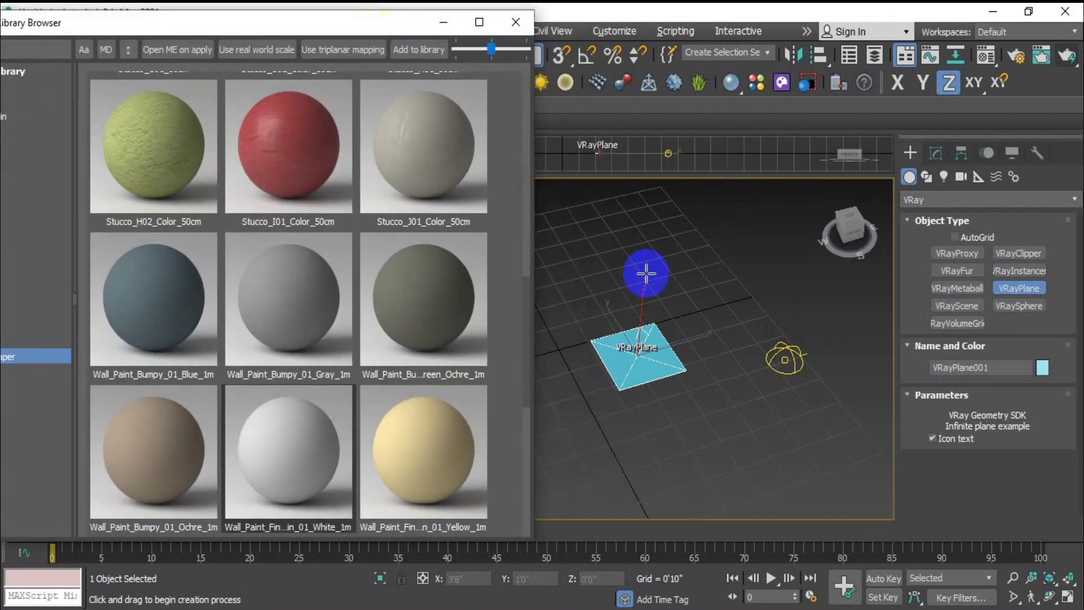
{"action": "left_click_drag", "start_coordinate": [278, 447], "coordinate": [644, 366]}
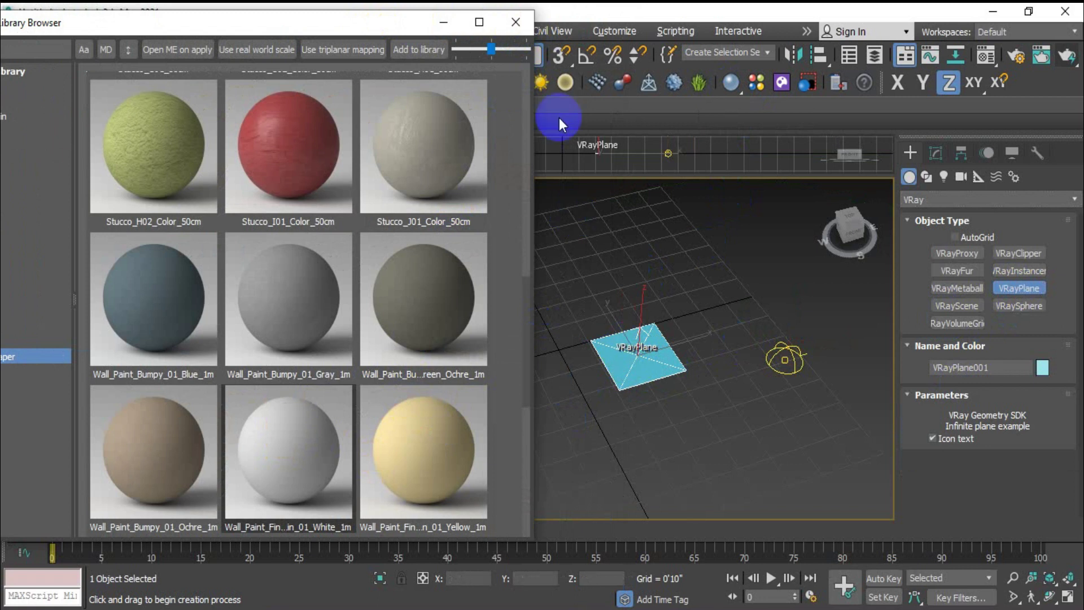
{"action": "left_click", "coordinate": [516, 22]}
{"action": "left_click", "coordinate": [212, 55]}
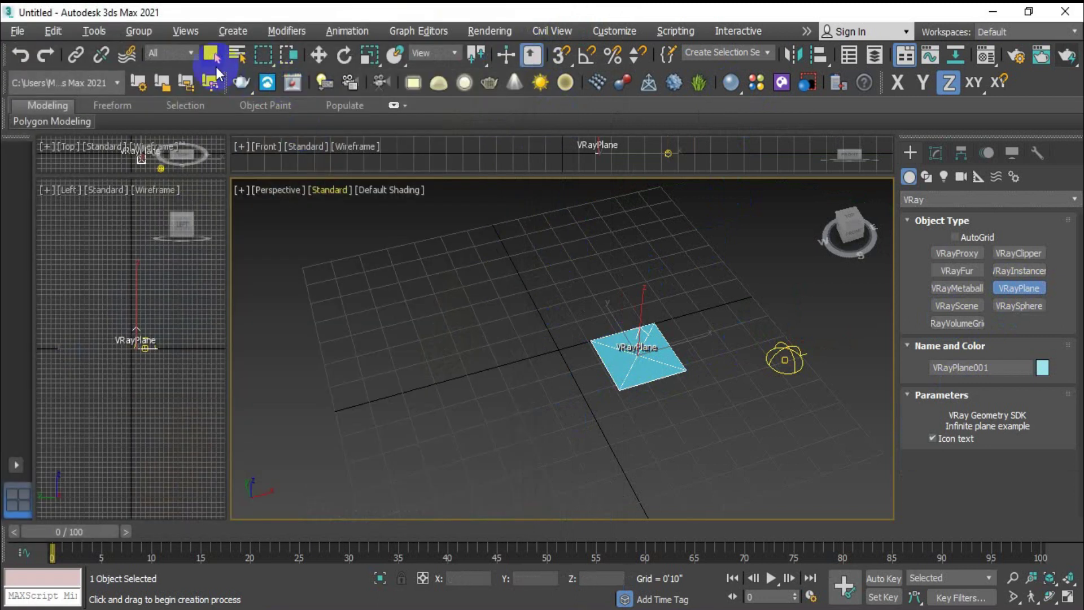
Step: Import the downloaded Cabinet 48-42 furniture model from Chaos Cosmos and place it beside the VRayPlane
{"action": "middle_click_drag", "start_coordinate": [681, 428], "coordinate": [679, 406], "text": "alt"}
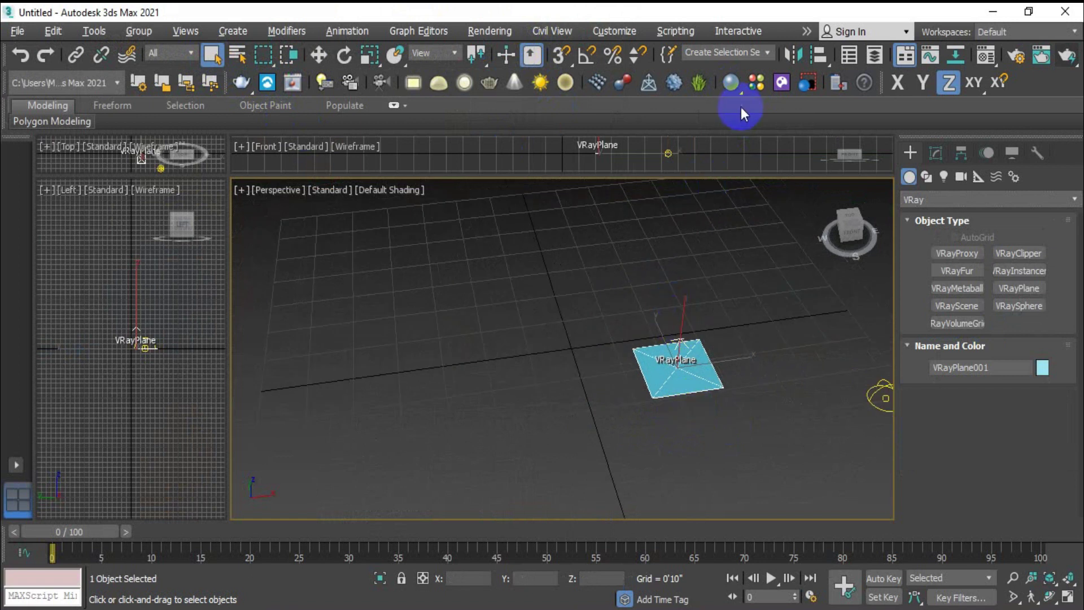
{"action": "left_click", "coordinate": [781, 83]}
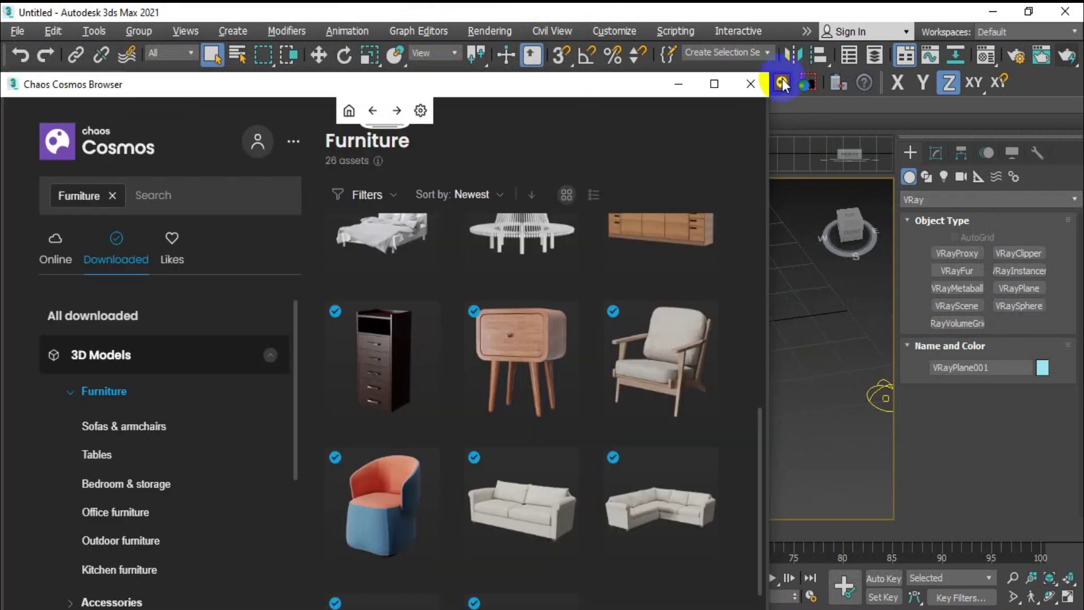
{"action": "mouse_move", "coordinate": [502, 387]}
{"action": "scroll", "coordinate": [502, 388], "scroll_direction": "down", "scroll_amount": 2}
{"action": "scroll", "coordinate": [565, 375], "scroll_direction": "up", "scroll_amount": 3}
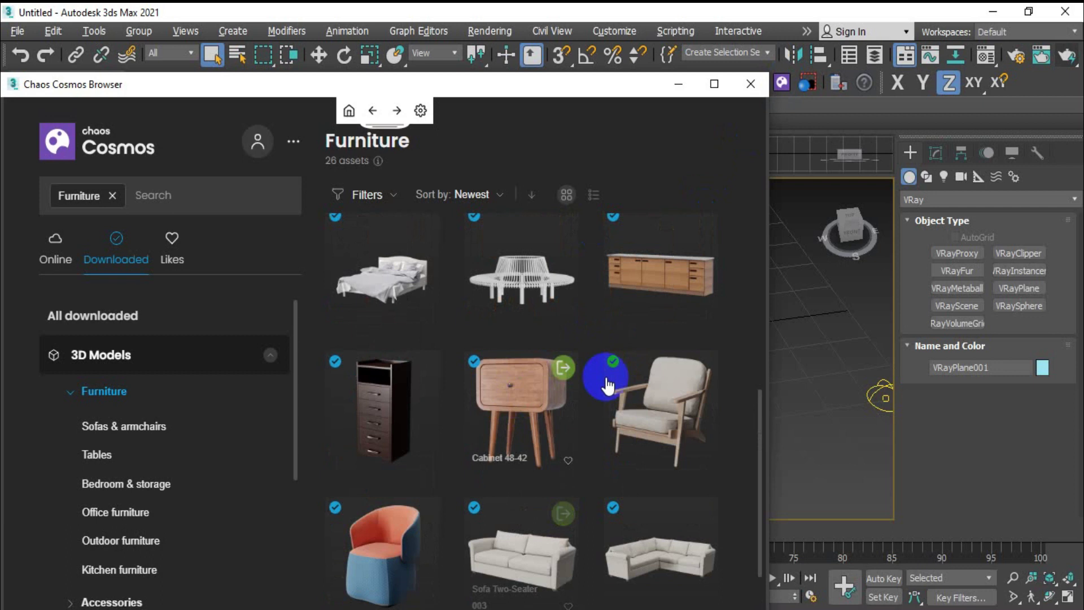
{"action": "left_click", "coordinate": [563, 368]}
{"action": "left_click", "coordinate": [749, 86]}
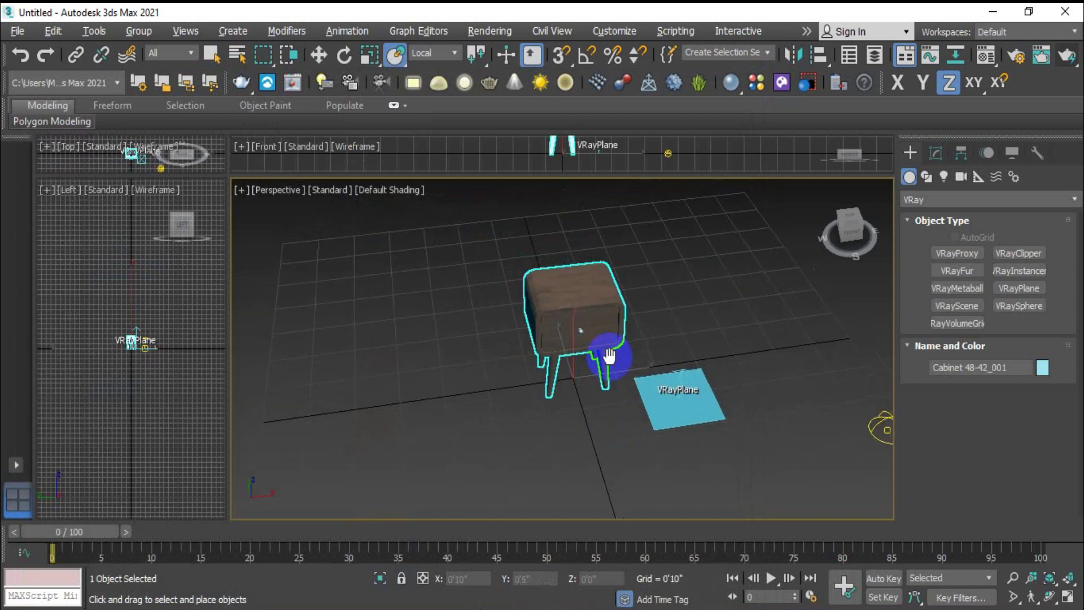
{"action": "left_click", "coordinate": [604, 339]}
Step: Run a test render of the cabinet from a close-up angle, then stop it and close the frame buffer
{"action": "scroll", "coordinate": [603, 336], "scroll_direction": "up", "scroll_amount": 3}
{"action": "middle_click_drag", "start_coordinate": [624, 338], "coordinate": [597, 315], "text": "alt"}
{"action": "left_click", "coordinate": [1067, 57]}
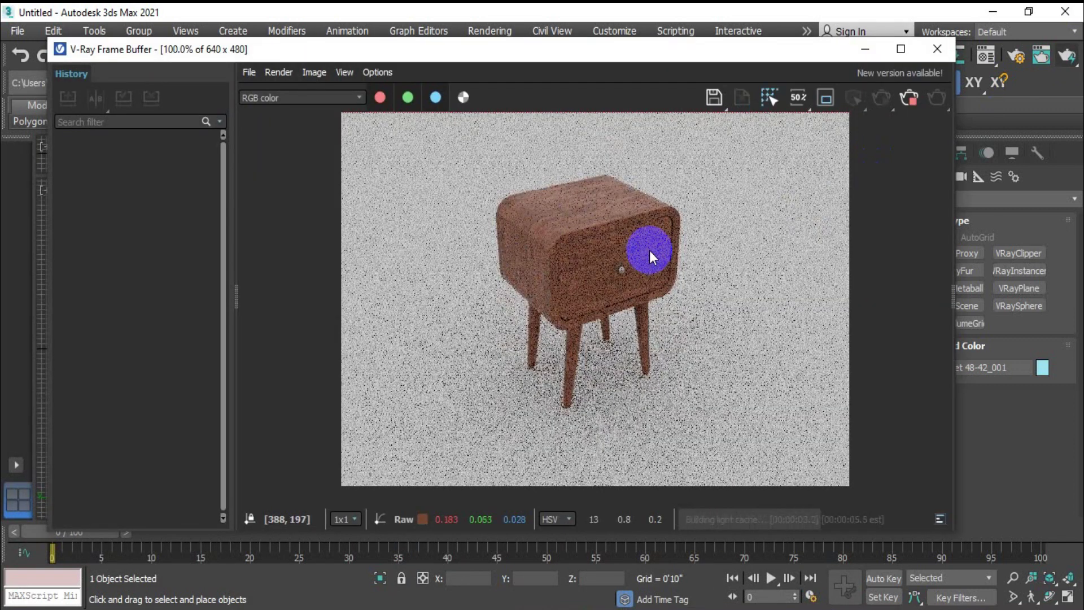
{"action": "left_click", "coordinate": [909, 98]}
{"action": "left_click", "coordinate": [937, 49]}
Step: Deselect the cabinet and reset the Material Editor slots
{"action": "left_click", "coordinate": [380, 343]}
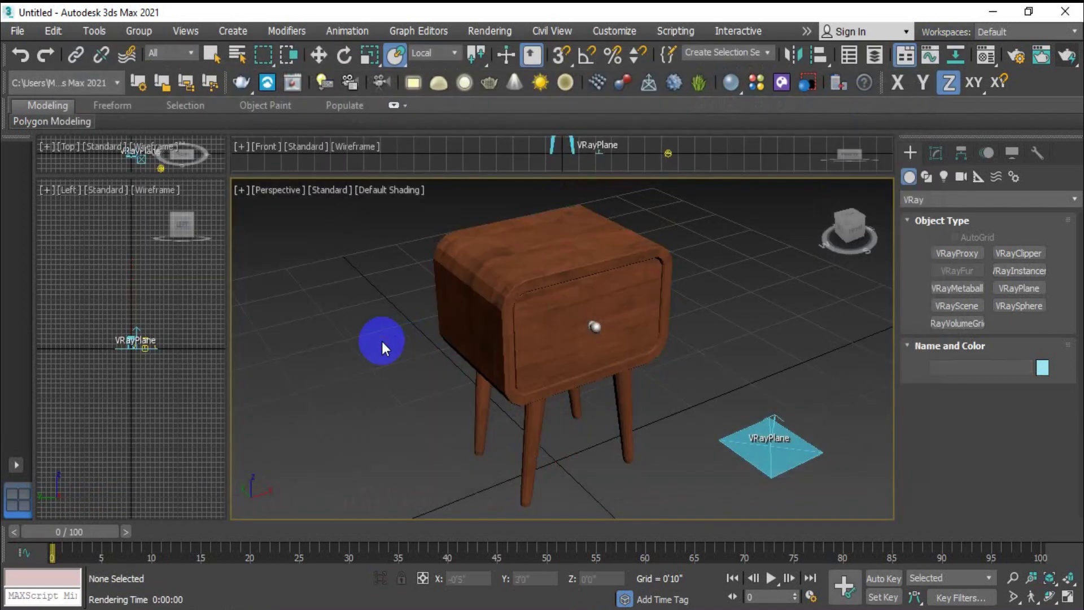
{"action": "key", "text": "m"}
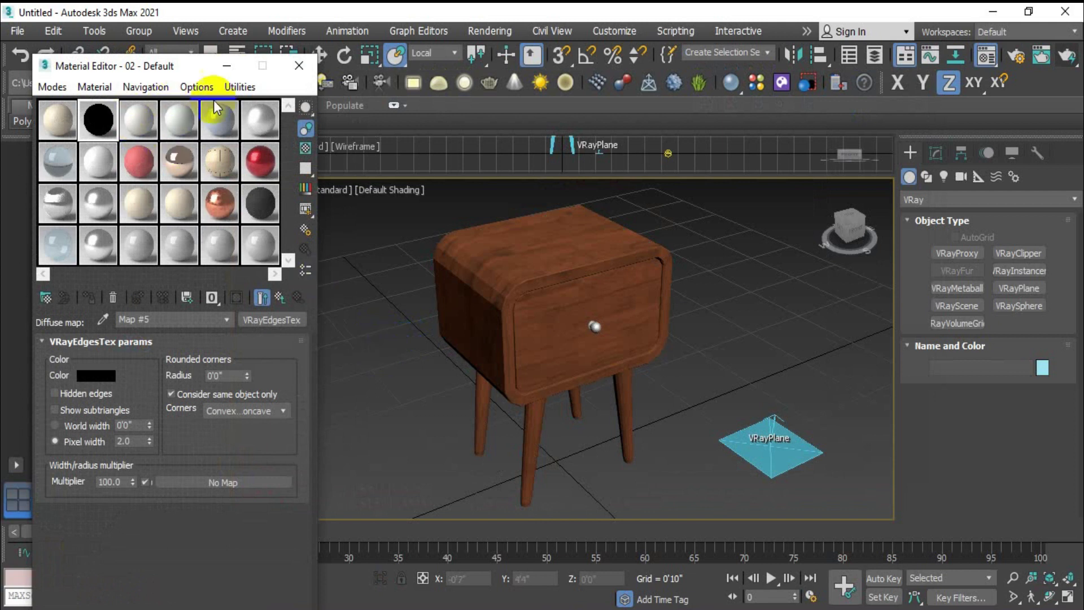
{"action": "left_click", "coordinate": [148, 136]}
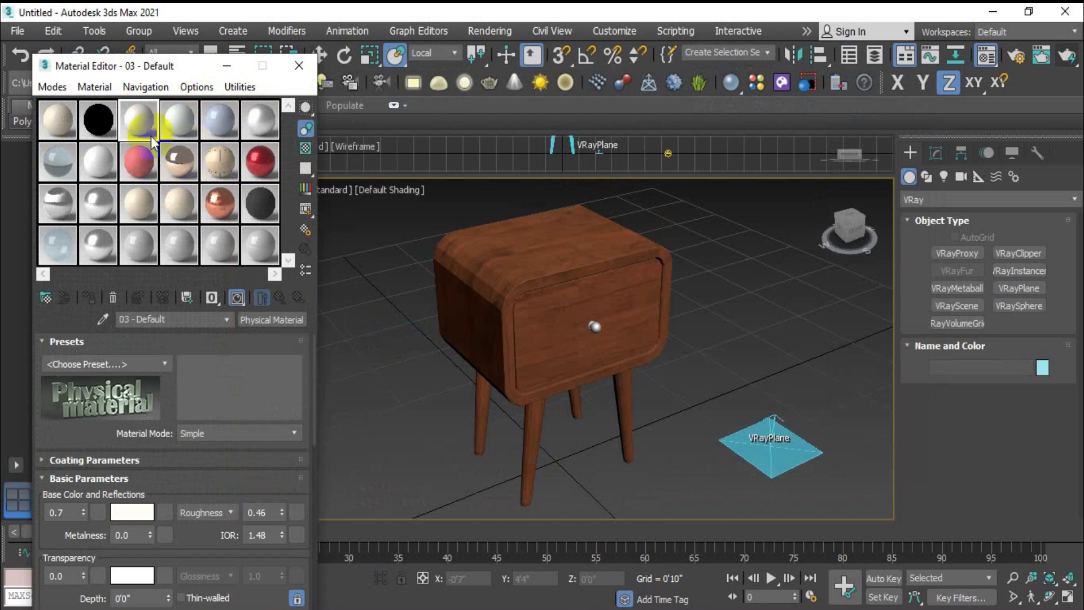
{"action": "left_click", "coordinate": [239, 86]}
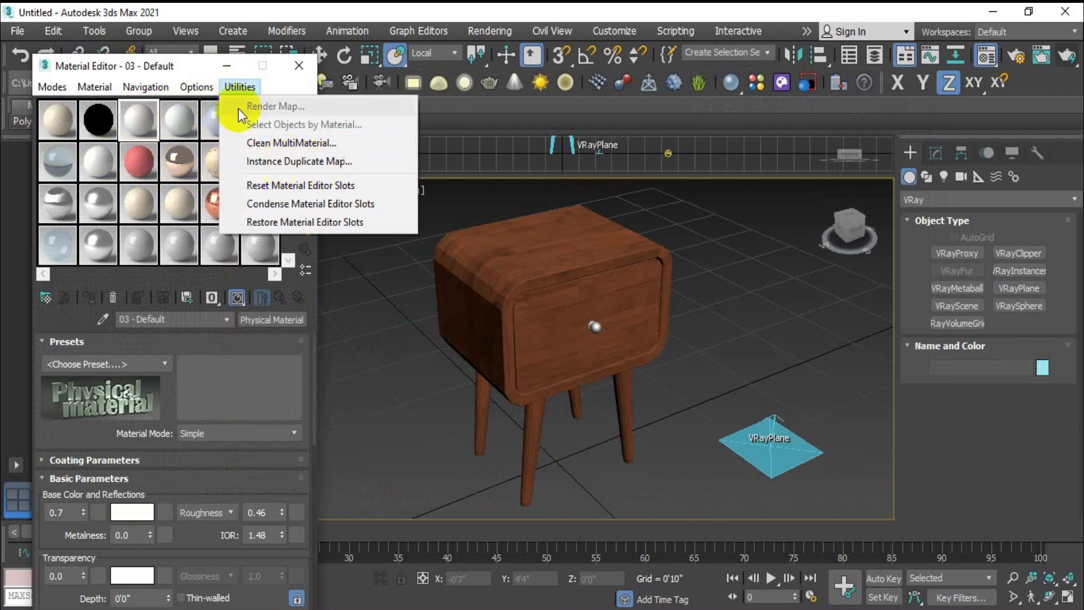
{"action": "left_click", "coordinate": [315, 188]}
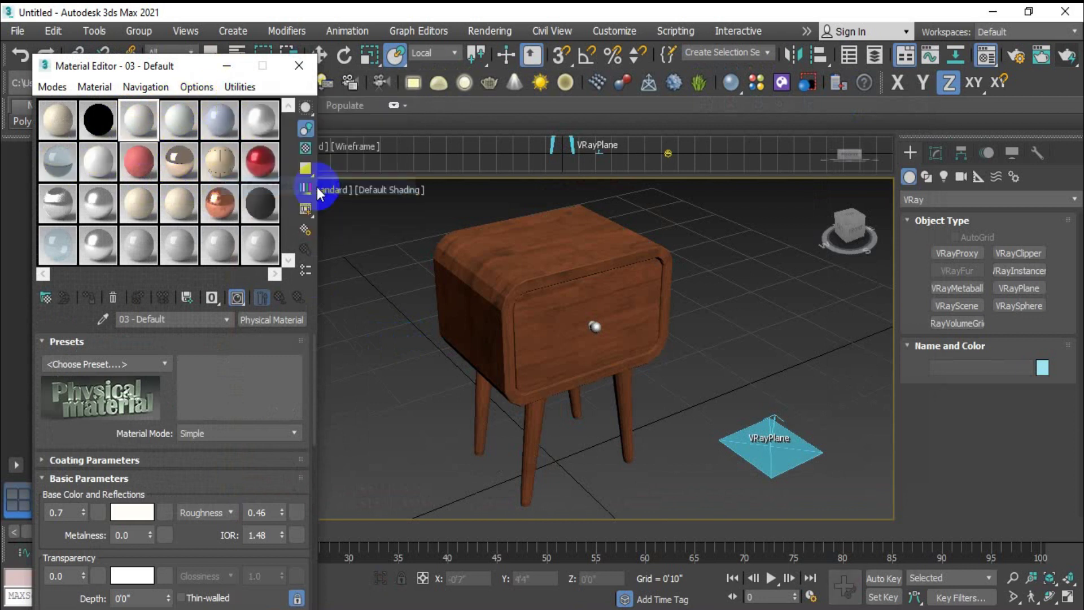
Step: Change the 04 - Default material from Physical Material to VRayMtl
{"action": "left_click", "coordinate": [179, 121]}
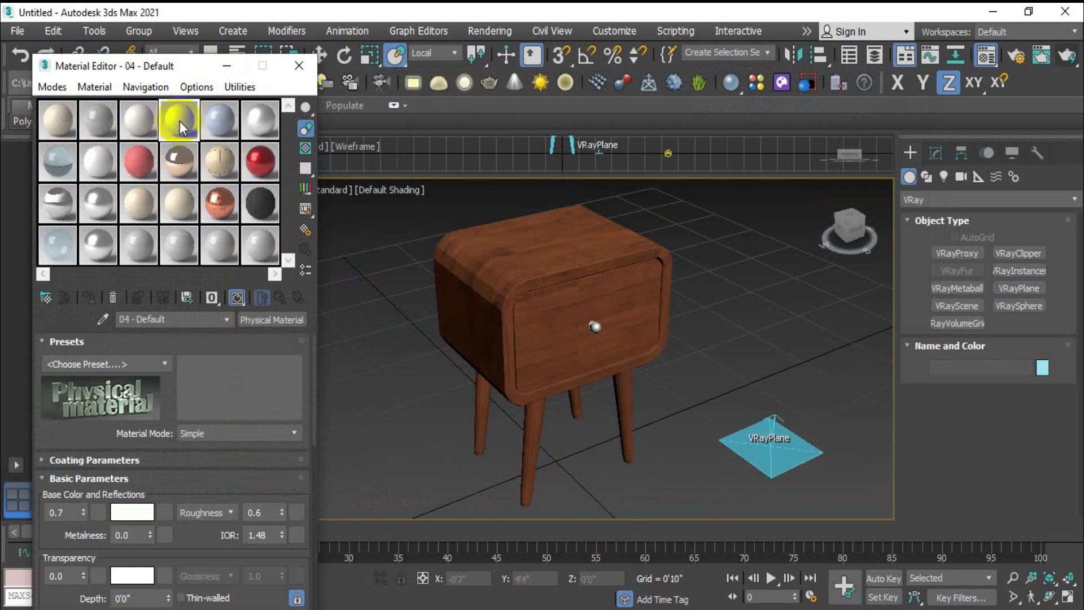
{"action": "left_click", "coordinate": [272, 320]}
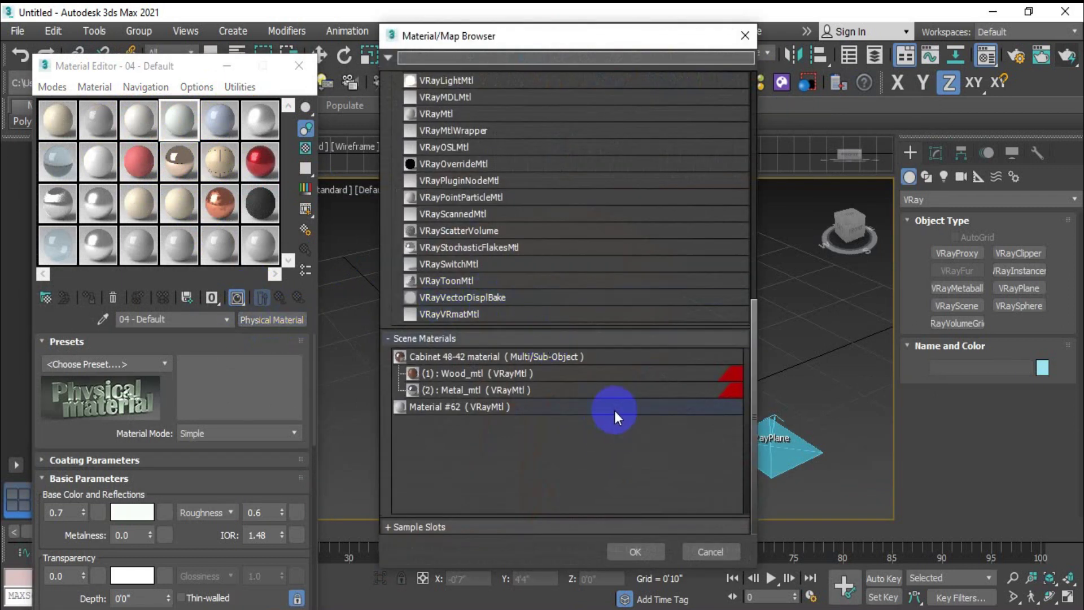
{"action": "scroll", "coordinate": [543, 276], "scroll_direction": "up", "scroll_amount": 6}
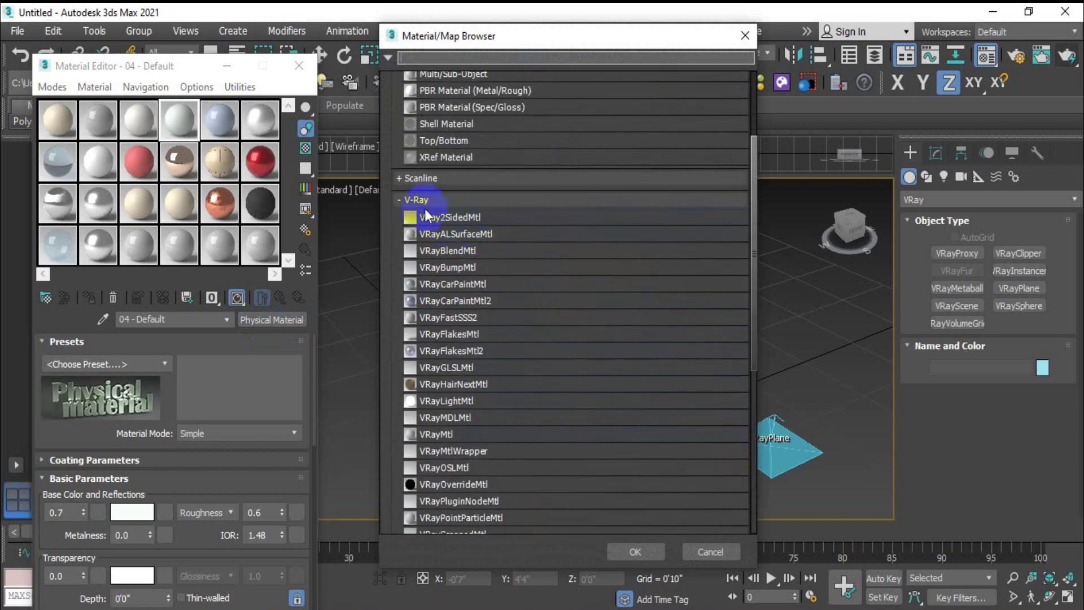
{"action": "left_click", "coordinate": [450, 434]}
{"action": "left_click", "coordinate": [618, 550]}
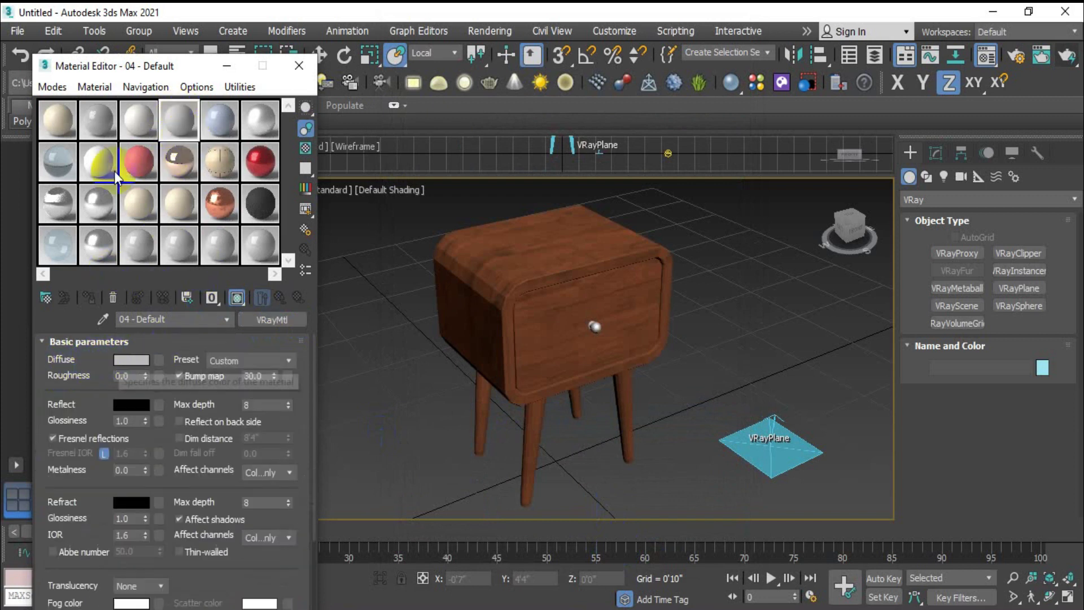
{"action": "left_click", "coordinate": [98, 121]}
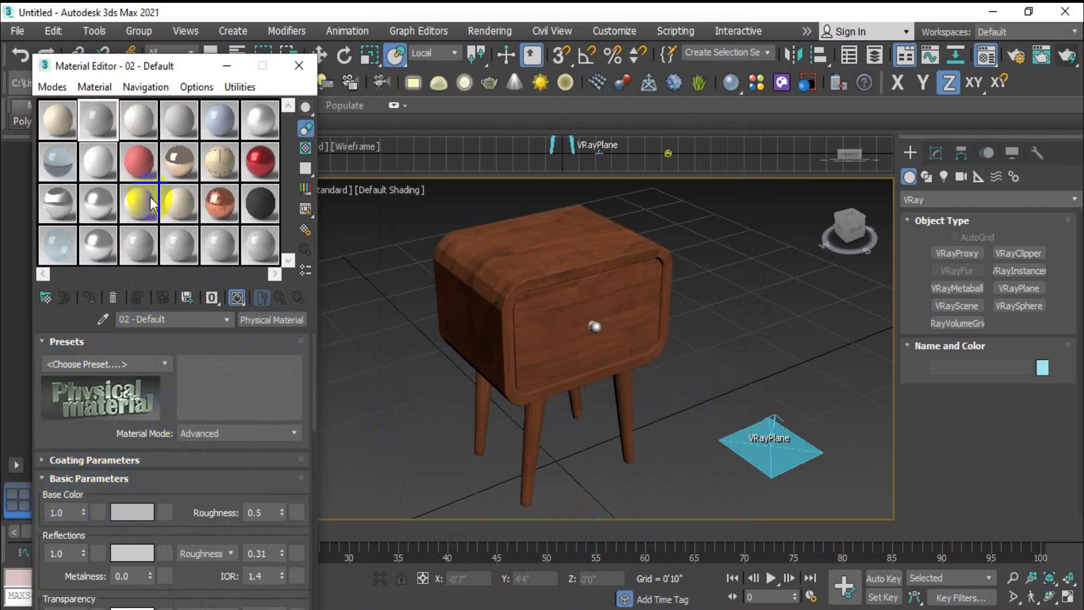
{"action": "left_click", "coordinate": [181, 118]}
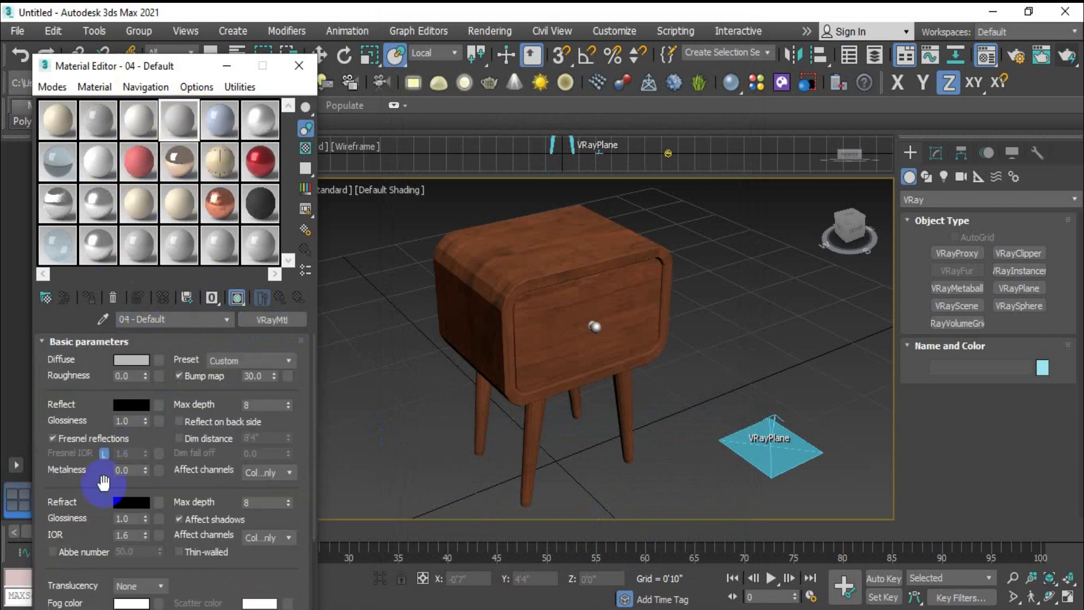
Step: Assign a VRayEdgesTex map to the diffuse channel of the 04 - Default material and preview its sample enlarged
{"action": "left_click", "coordinate": [160, 360]}
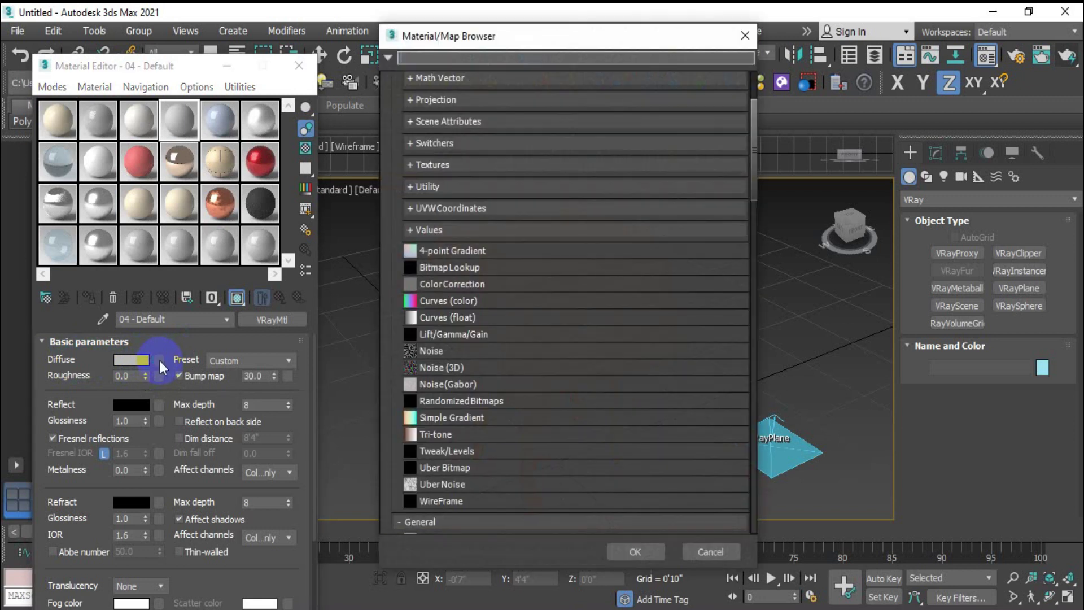
{"action": "scroll", "coordinate": [539, 243], "scroll_direction": "down", "scroll_amount": 8}
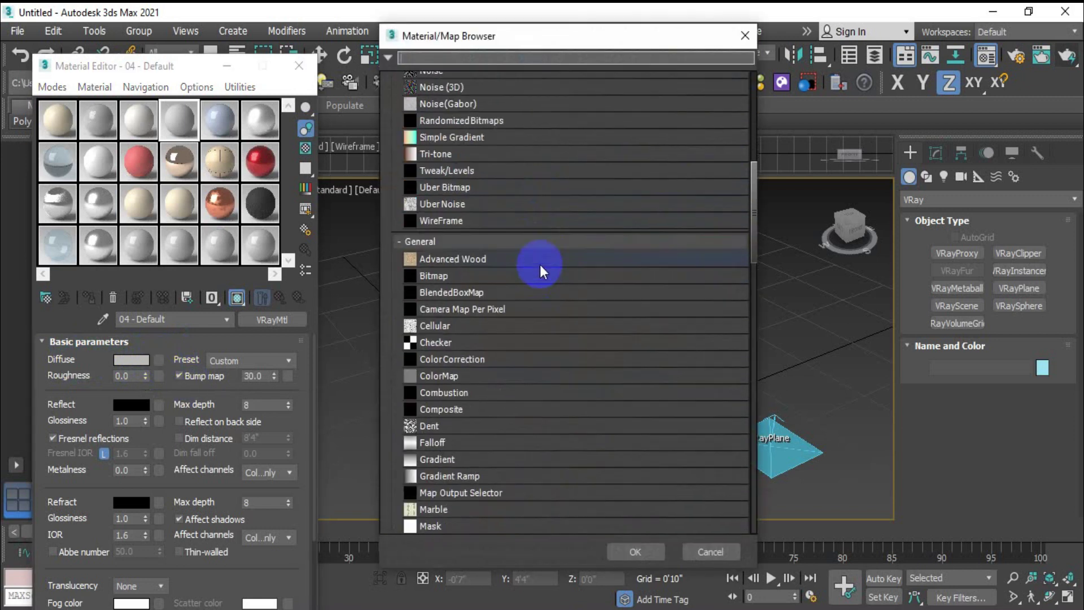
{"action": "scroll", "coordinate": [542, 327], "scroll_direction": "down", "scroll_amount": 12}
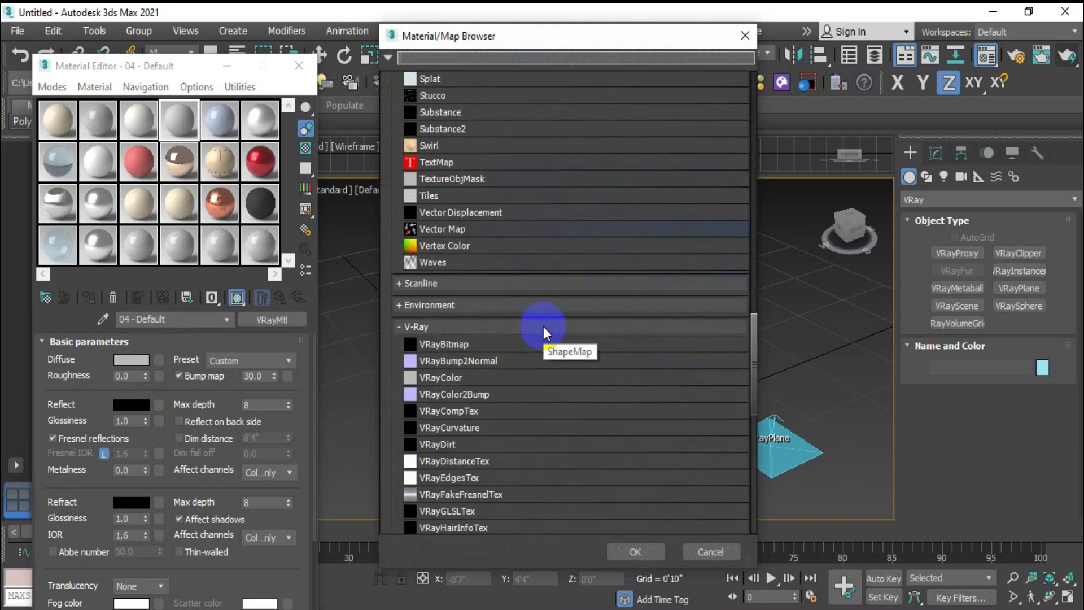
{"action": "scroll", "coordinate": [474, 336], "scroll_direction": "down", "scroll_amount": 2}
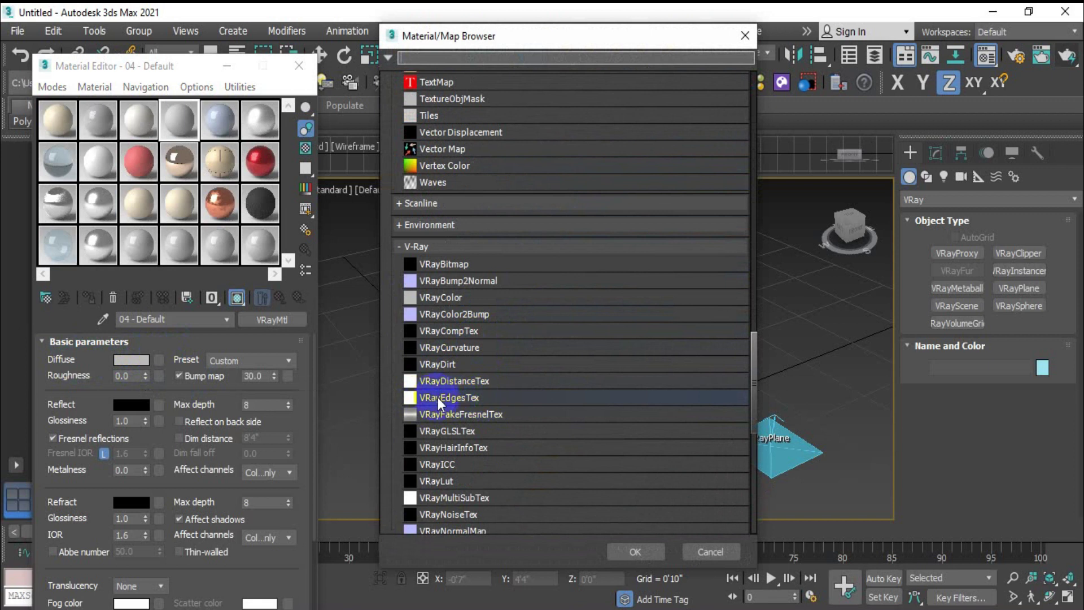
{"action": "left_click", "coordinate": [466, 398]}
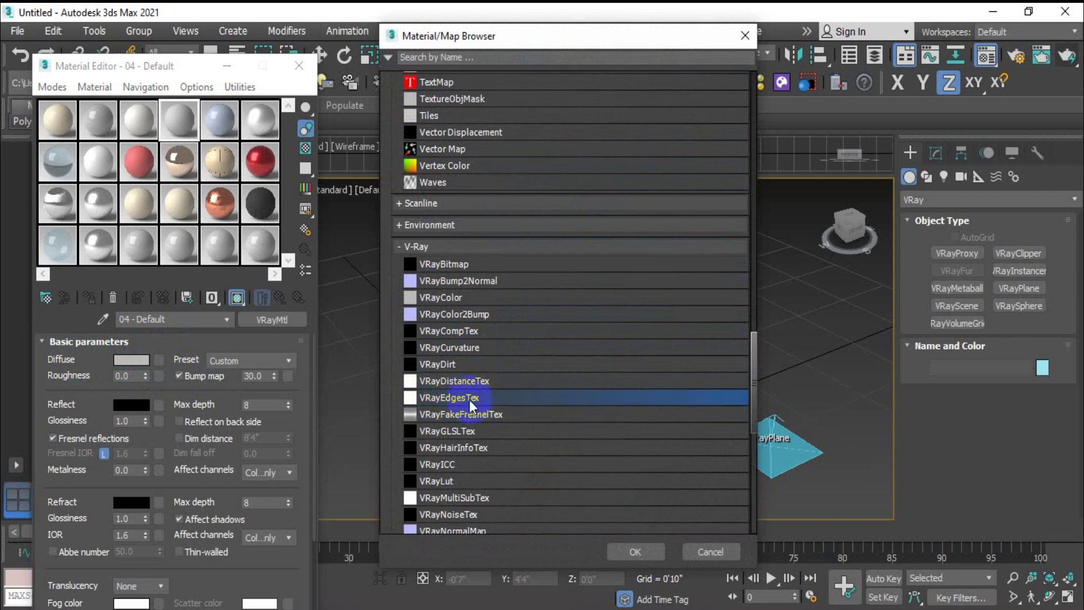
{"action": "left_click", "coordinate": [632, 551]}
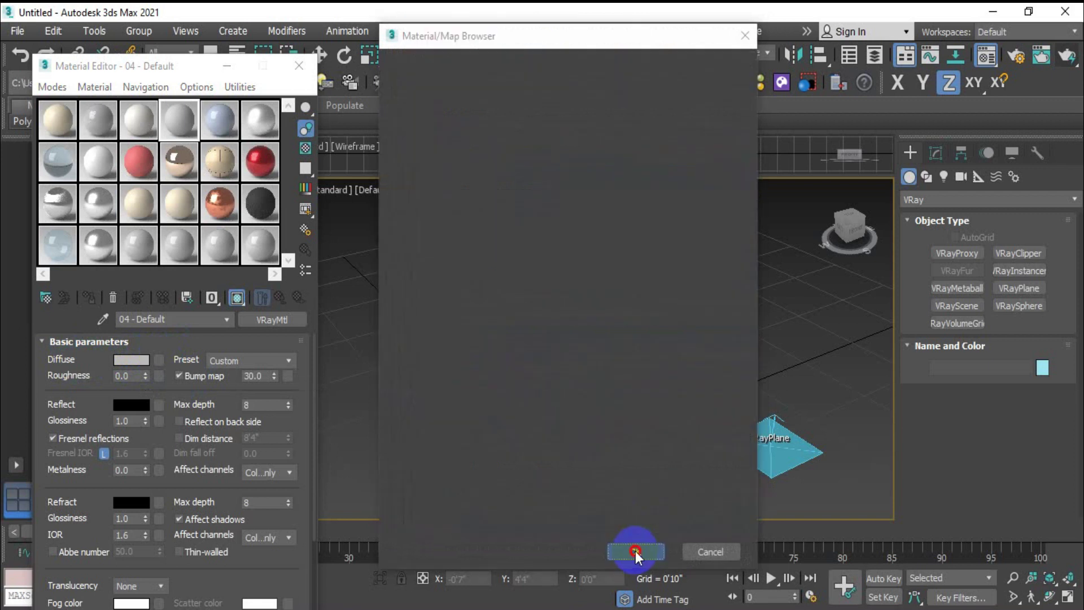
{"action": "double_click", "coordinate": [177, 127]}
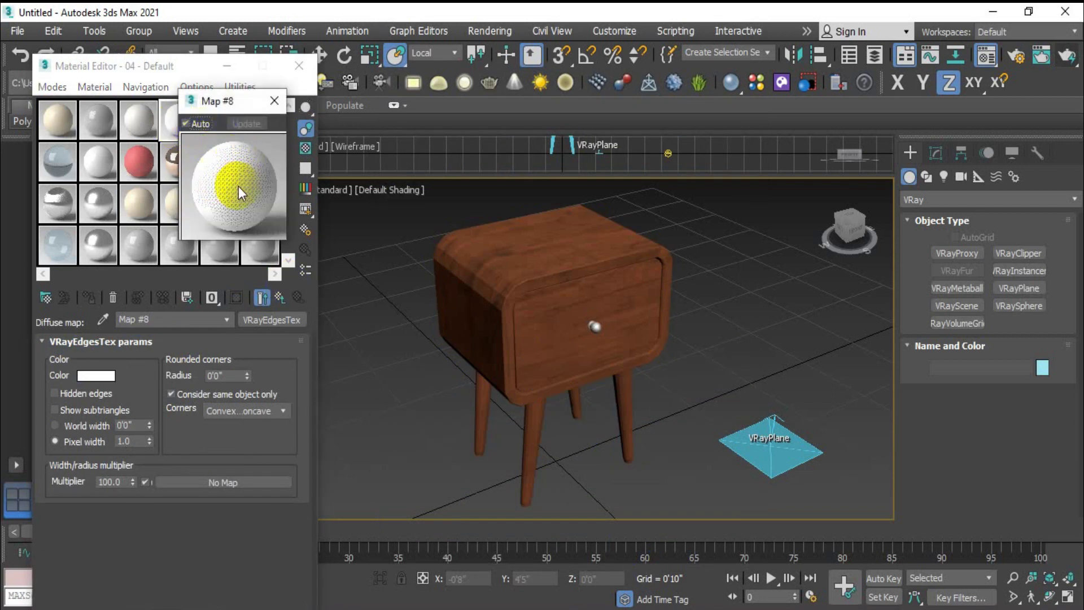
{"action": "left_click", "coordinate": [274, 102]}
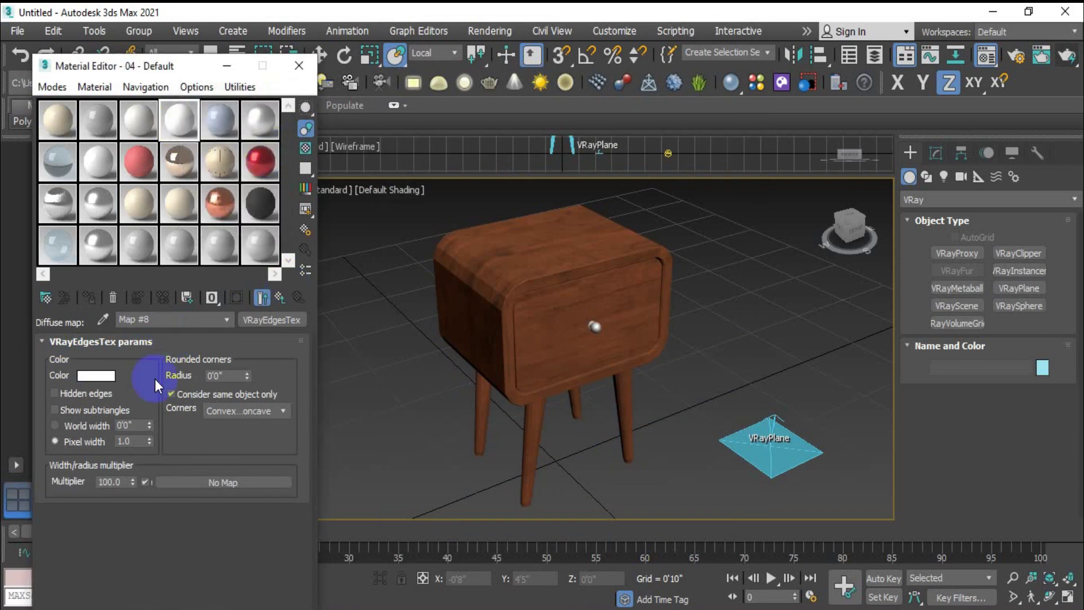
Step: Set the VRayEdgesTex edge color to black
{"action": "left_click", "coordinate": [101, 375]}
{"action": "left_click_drag", "start_coordinate": [415, 195], "coordinate": [417, 240]}
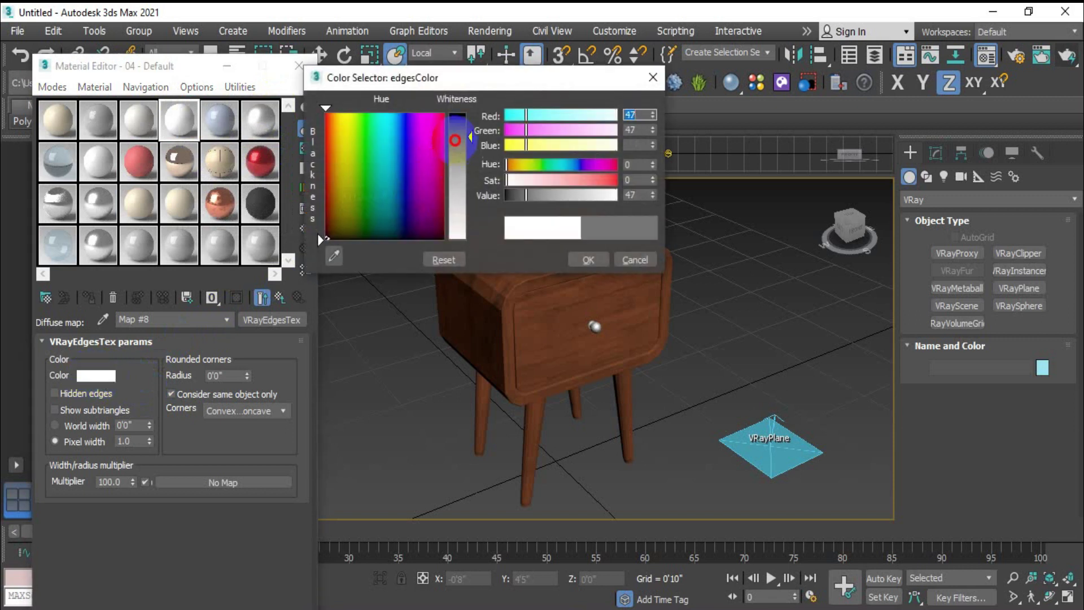
{"action": "left_click", "coordinate": [589, 263]}
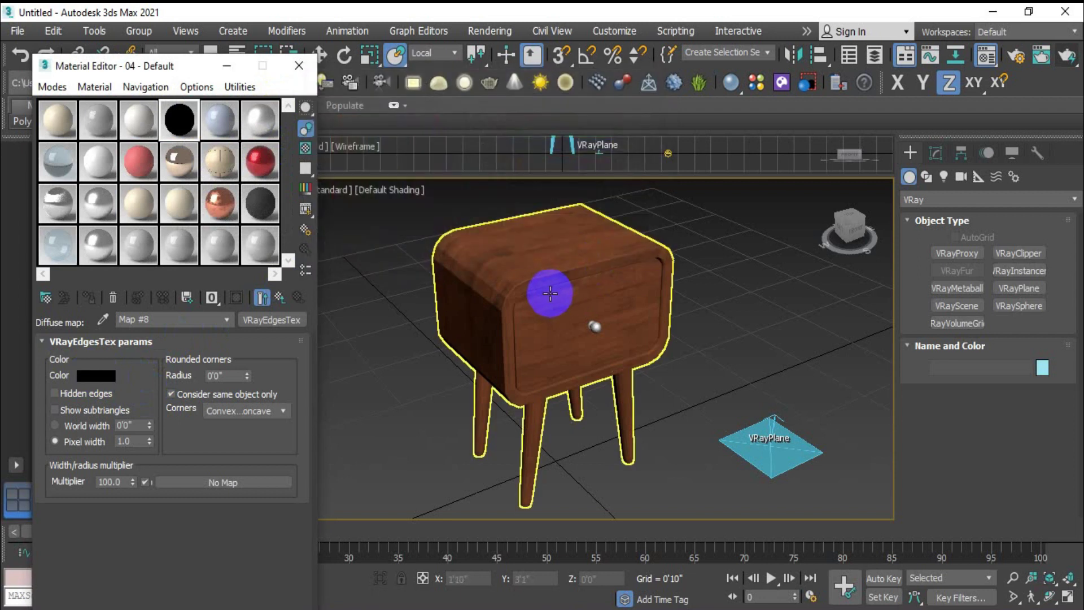
Step: Return to the parent VRayMtl and apply the 04 - Default material to the cabinet
{"action": "left_click", "coordinate": [547, 294]}
{"action": "left_click", "coordinate": [278, 298]}
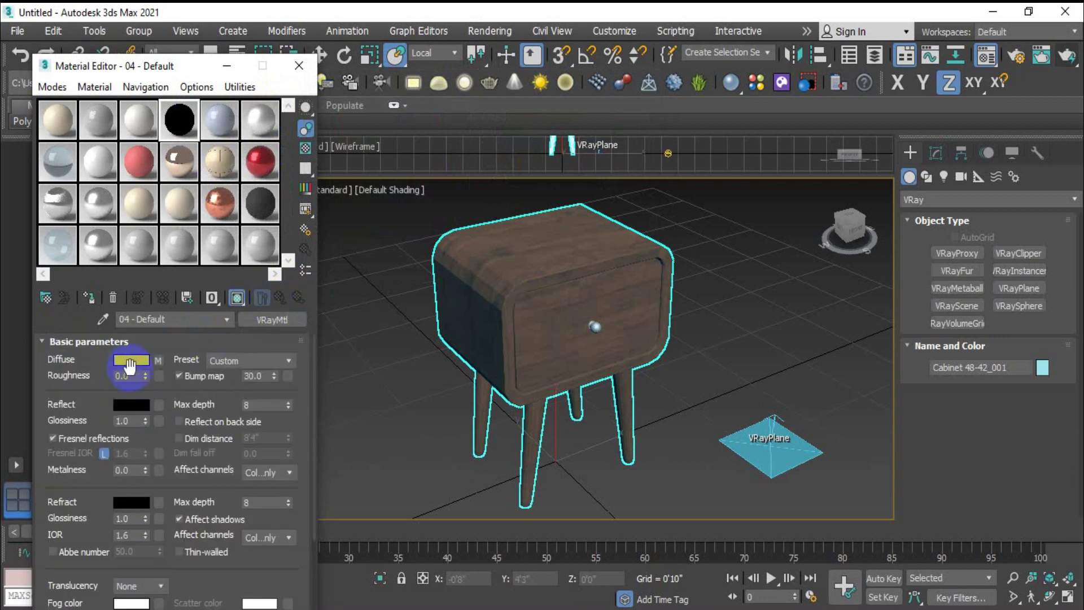
{"action": "left_click_drag", "start_coordinate": [184, 128], "coordinate": [565, 308]}
Step: Render the cabinet with its edges material, enlarge the image to 200% to inspect the wireframe, and stop the render
{"action": "left_click", "coordinate": [1065, 57]}
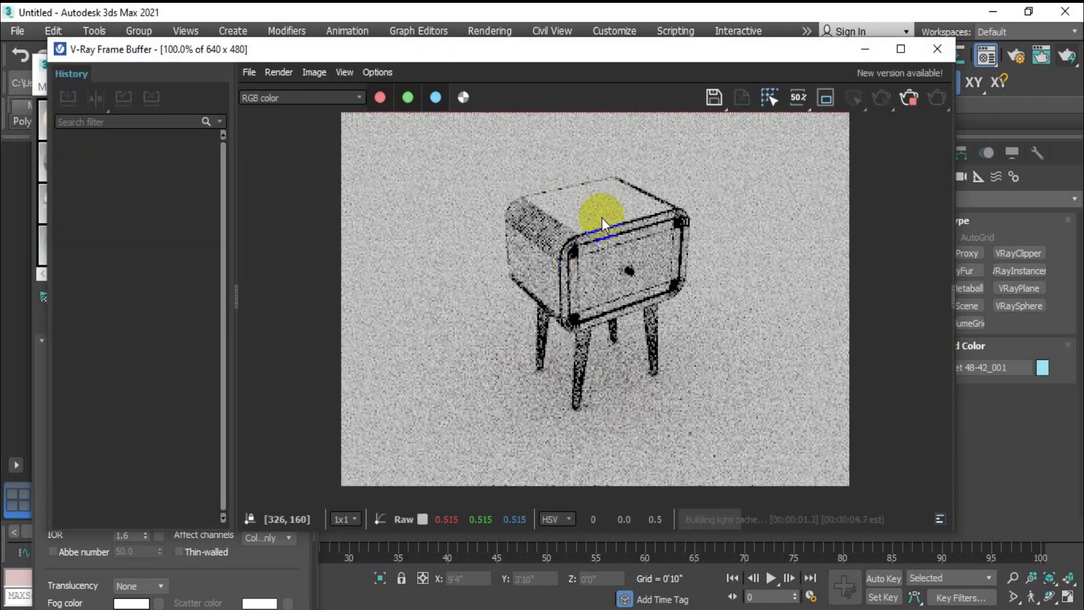
{"action": "scroll", "coordinate": [588, 202], "scroll_direction": "up", "scroll_amount": 2}
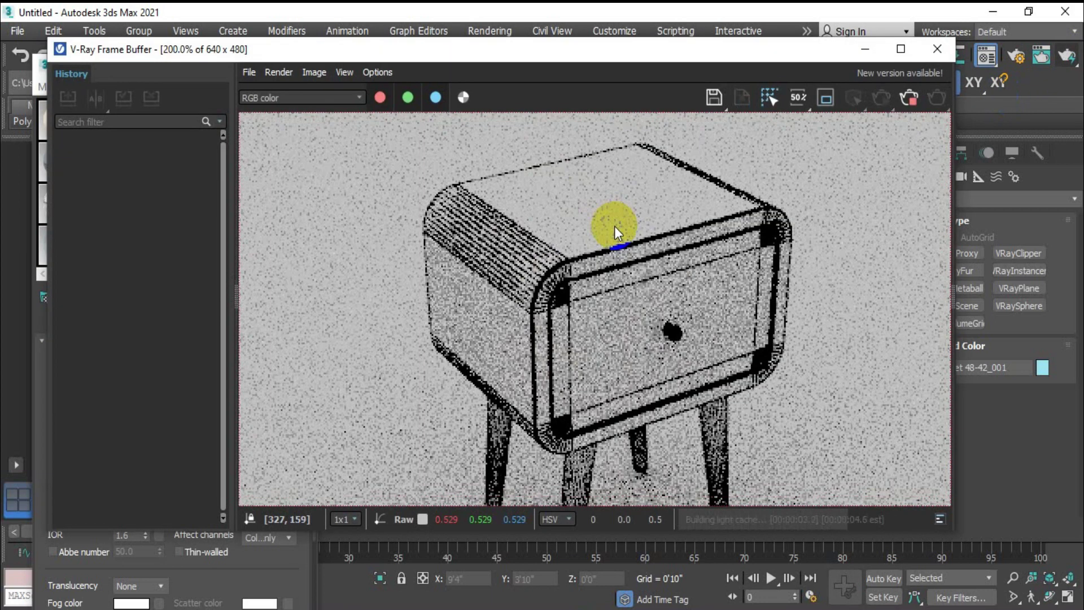
{"action": "left_click", "coordinate": [909, 99]}
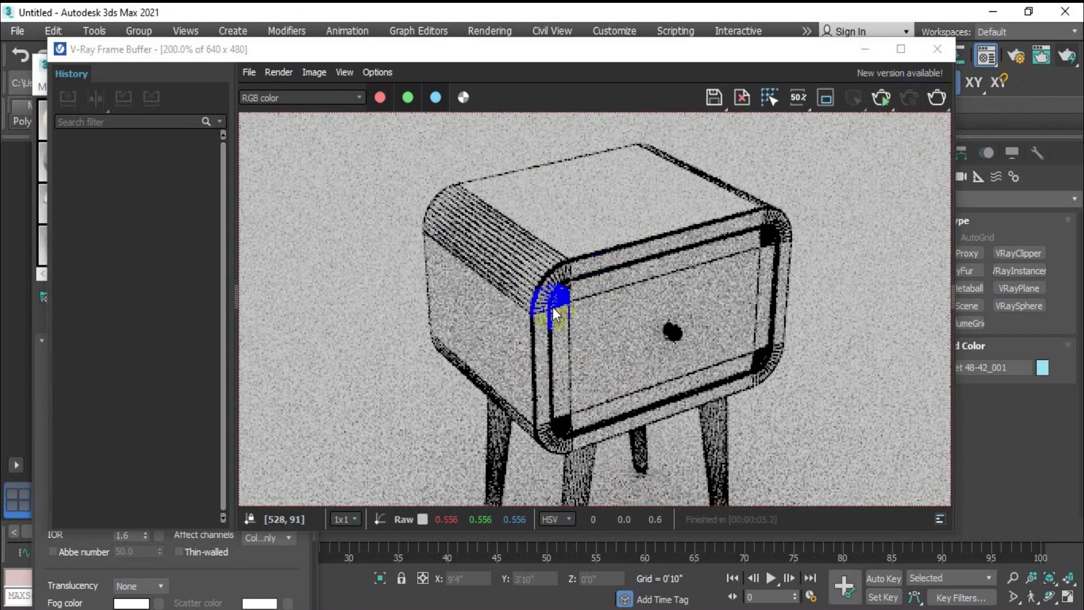
Step: Inspect the black wireframe render at 200% and 100%, and close the frame buffer
{"action": "scroll", "coordinate": [559, 310], "scroll_direction": "down", "scroll_amount": 2}
{"action": "scroll", "coordinate": [553, 292], "scroll_direction": "up", "scroll_amount": 2}
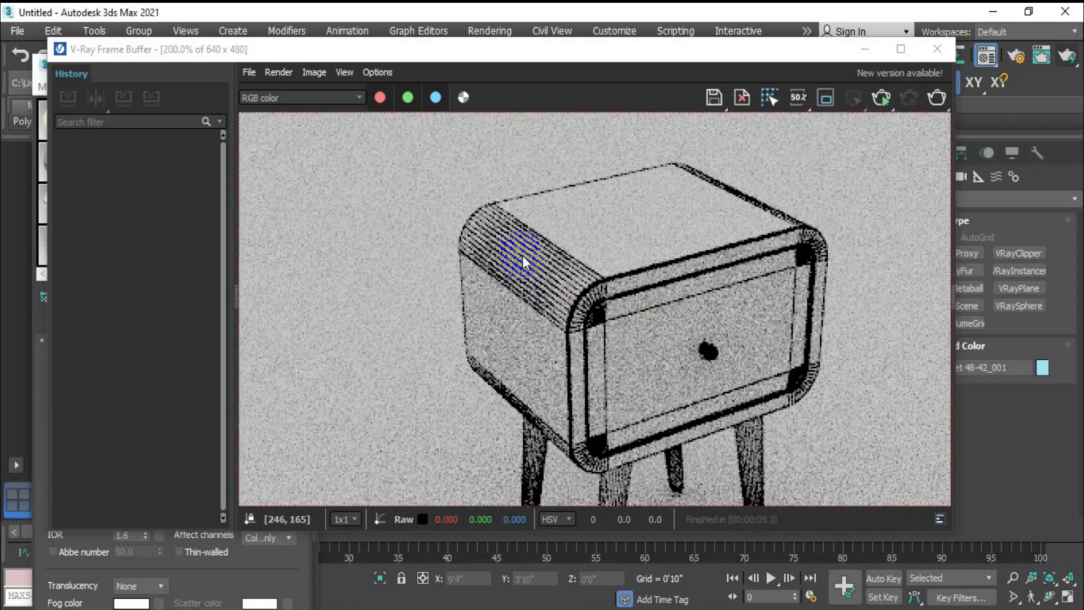
{"action": "scroll", "coordinate": [557, 277], "scroll_direction": "down", "scroll_amount": 2}
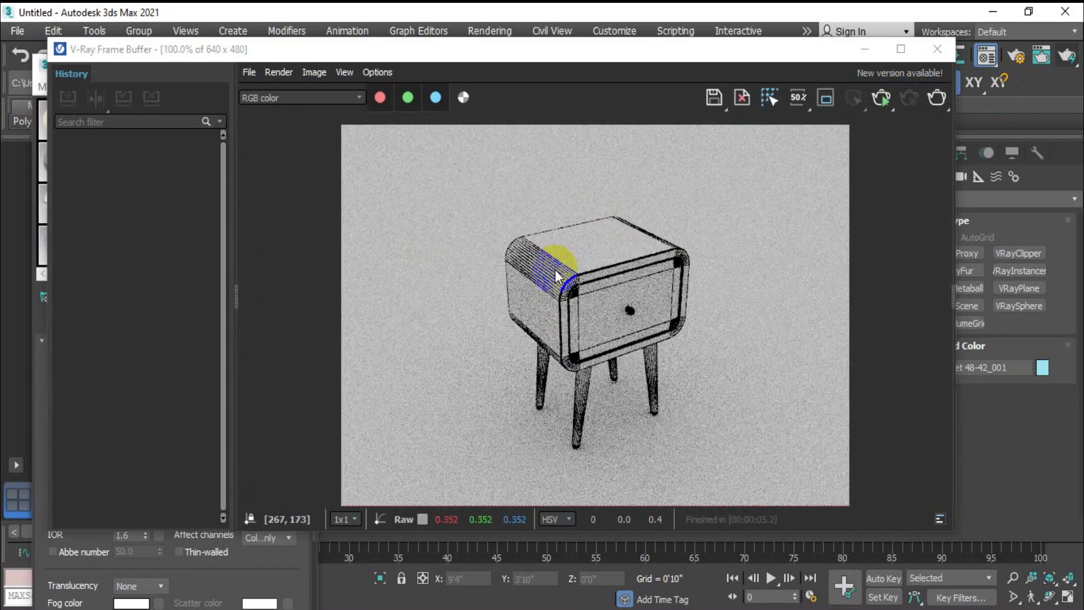
{"action": "left_click", "coordinate": [937, 49]}
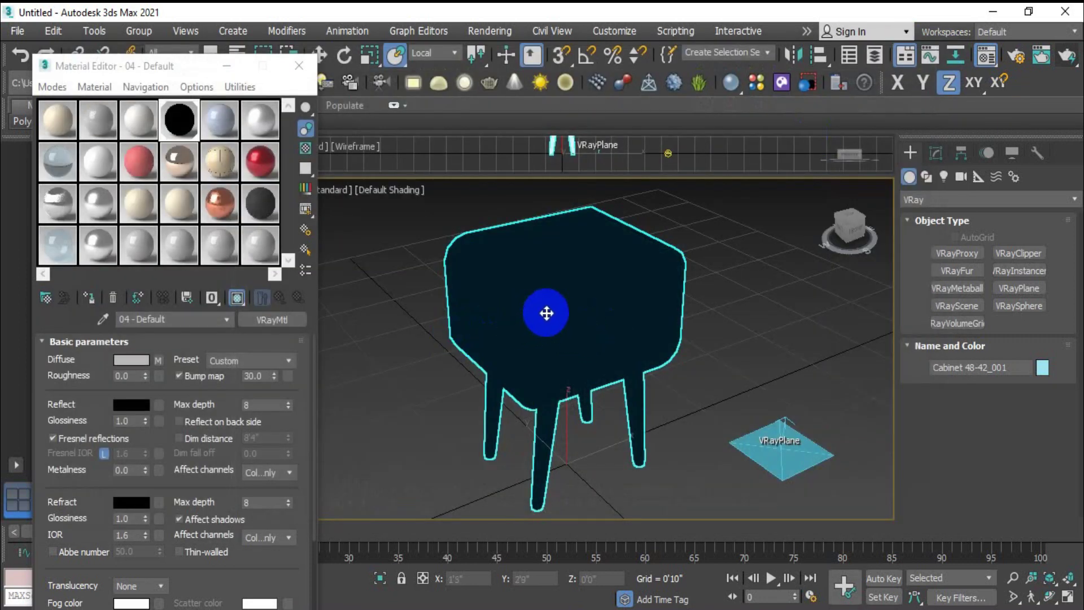
Step: Set the diffuse color of the 04 - Default VRayMtl to white (255, 255, 255)
{"action": "left_click", "coordinate": [126, 376]}
{"action": "left_click", "coordinate": [133, 362]}
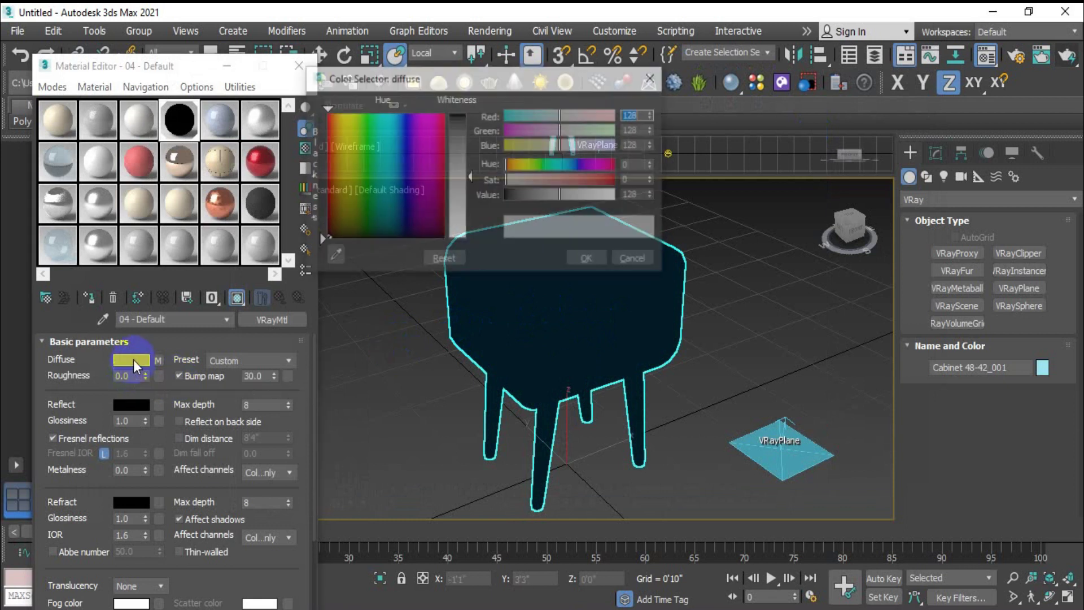
{"action": "left_click_drag", "start_coordinate": [473, 179], "coordinate": [452, 251]}
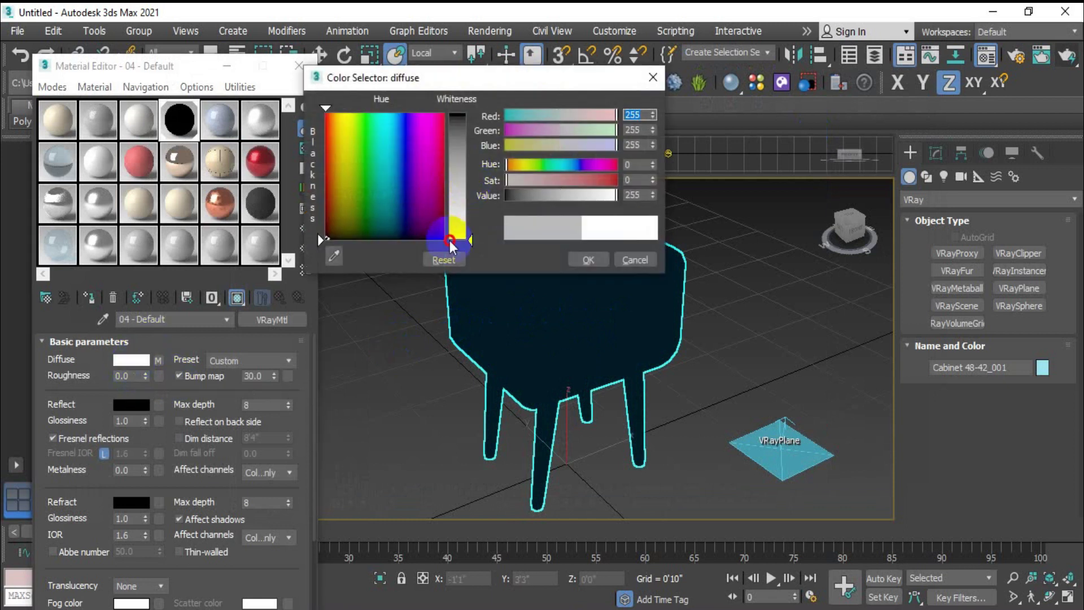
{"action": "left_click", "coordinate": [584, 259]}
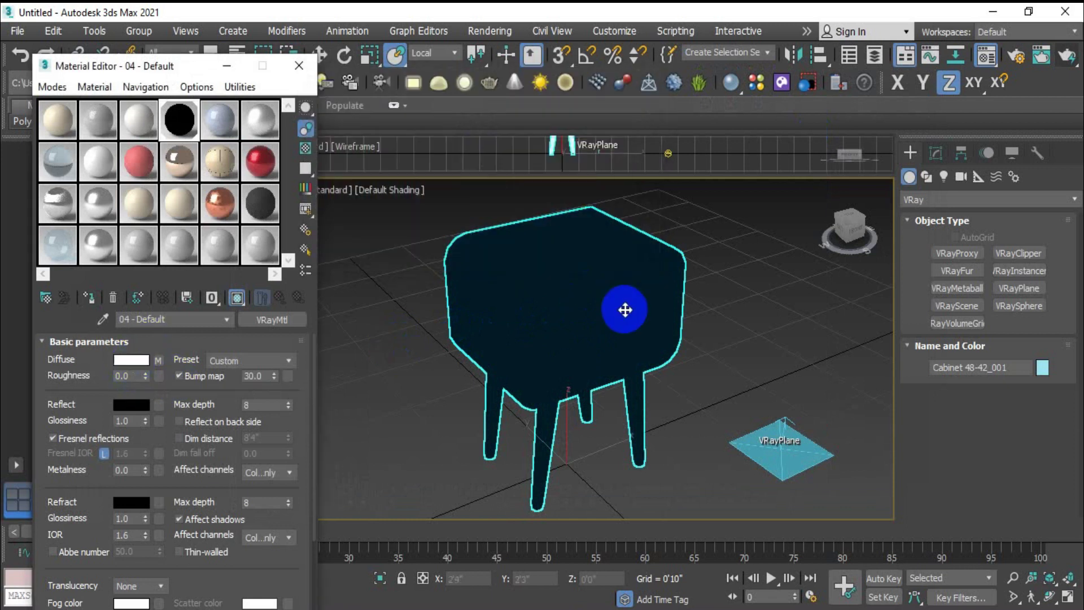
Step: Render the cabinet with its white diffuse color, inspect the black edges, stop the render and close the frame buffer
{"action": "left_click", "coordinate": [1068, 59]}
{"action": "scroll", "coordinate": [579, 290], "scroll_direction": "up", "scroll_amount": 1}
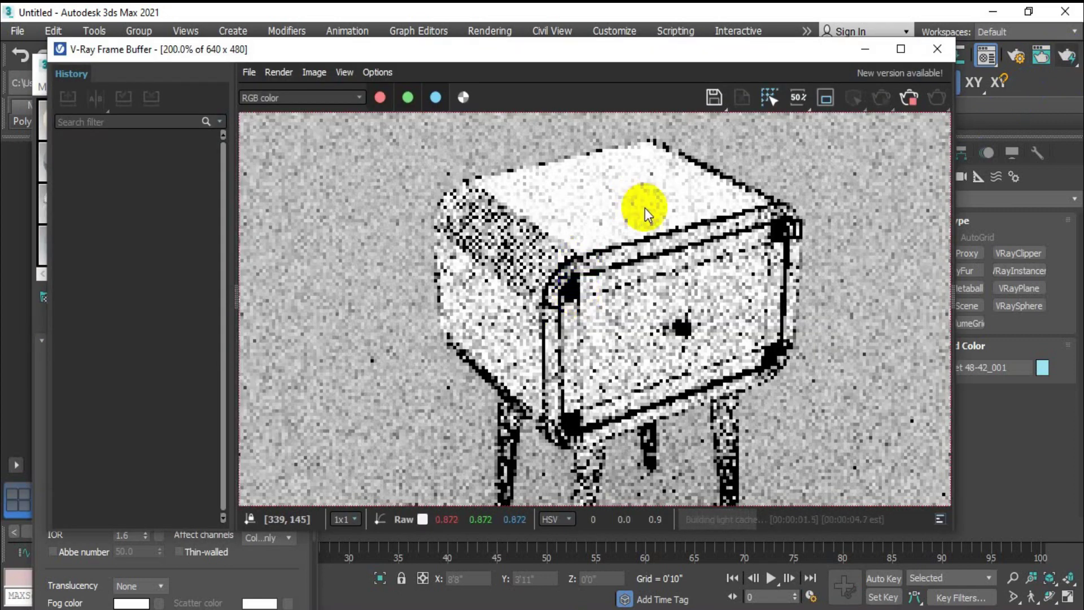
{"action": "scroll", "coordinate": [633, 232], "scroll_direction": "down", "scroll_amount": 1}
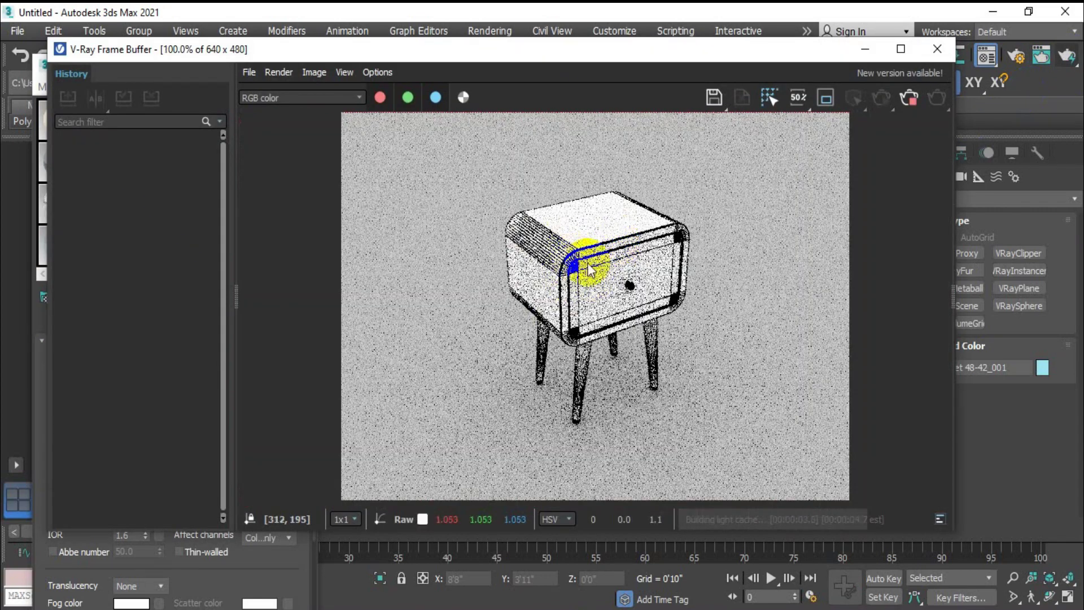
{"action": "left_click", "coordinate": [908, 99]}
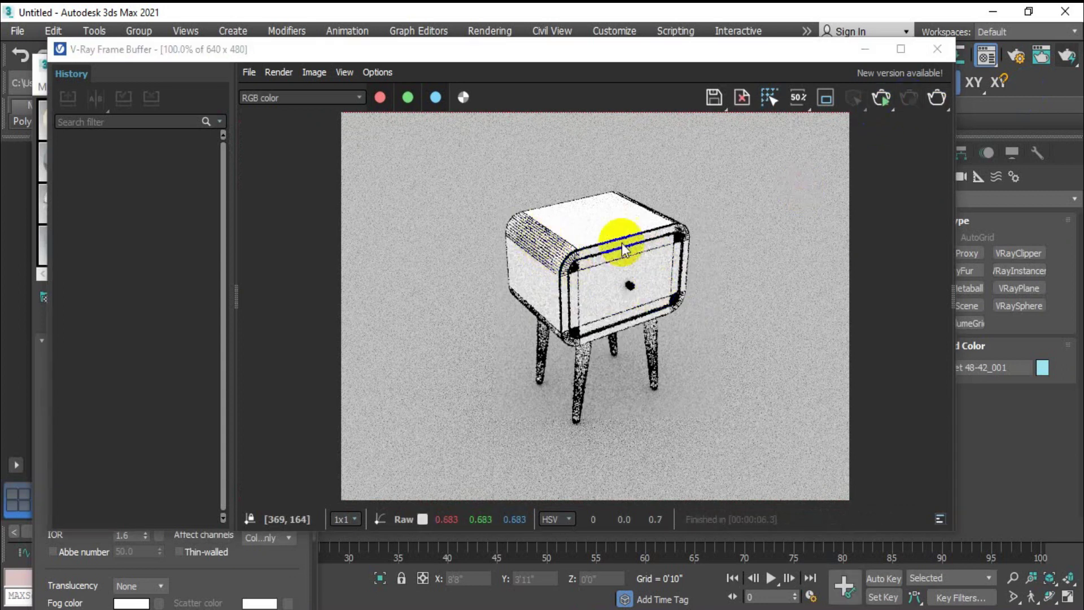
{"action": "left_click", "coordinate": [938, 49]}
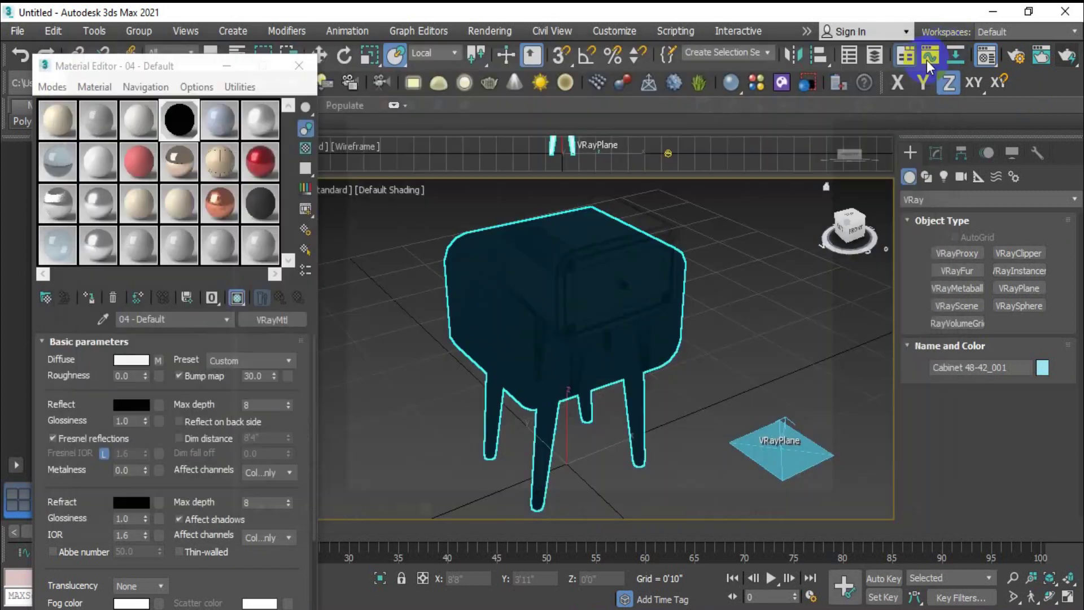
Step: Open the diffuse map and set the VRayEdgesTex edge color to blue (0, 12, 245)
{"action": "left_click", "coordinate": [158, 360]}
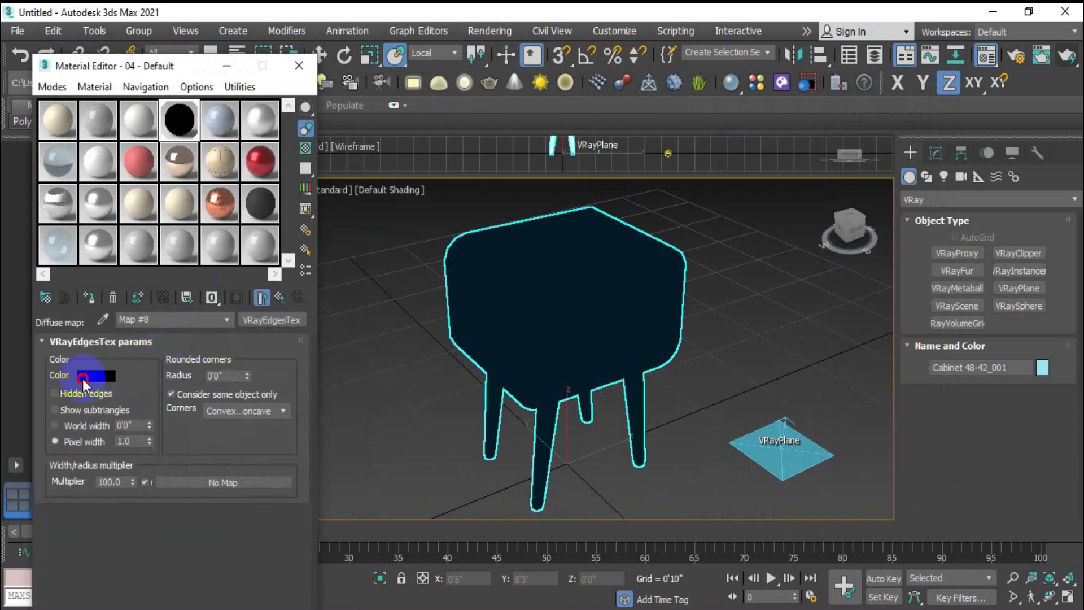
{"action": "left_click", "coordinate": [84, 376]}
{"action": "left_click", "coordinate": [386, 123]}
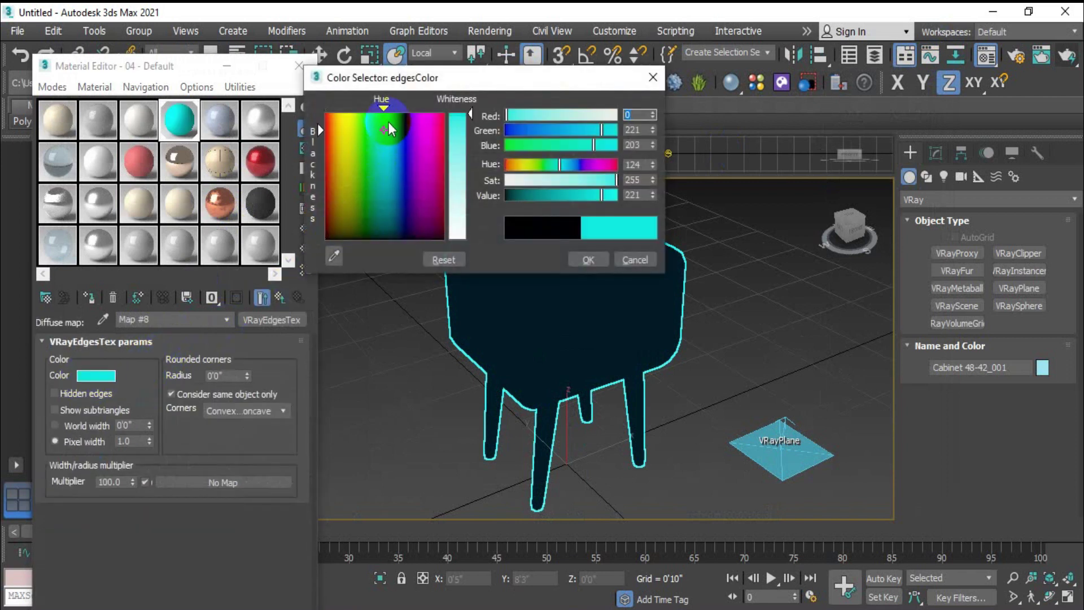
{"action": "left_click", "coordinate": [461, 118]}
{"action": "left_click", "coordinate": [404, 120]}
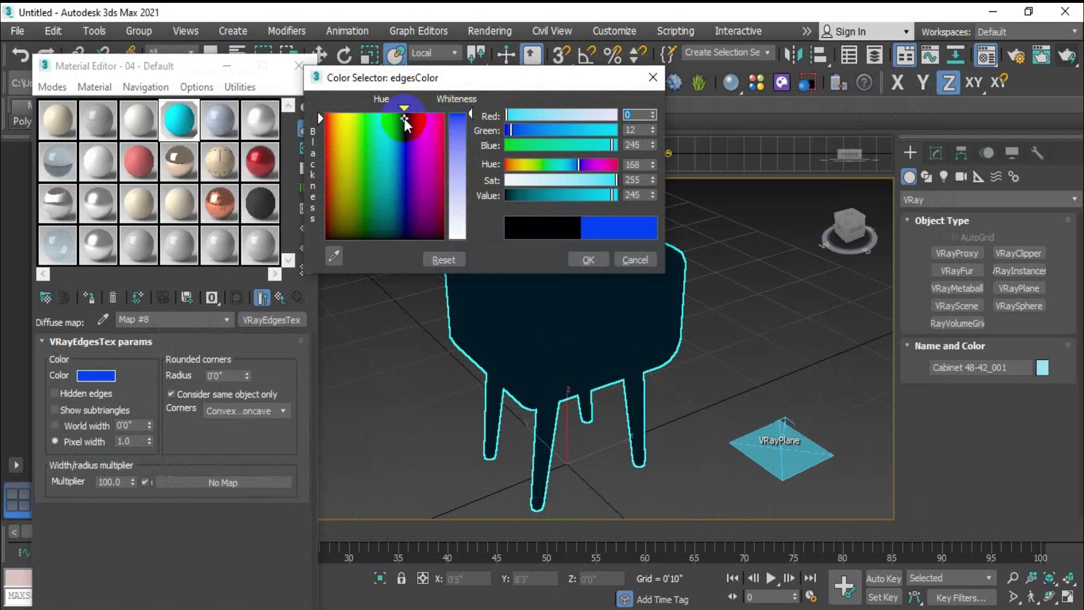
{"action": "left_click", "coordinate": [588, 259]}
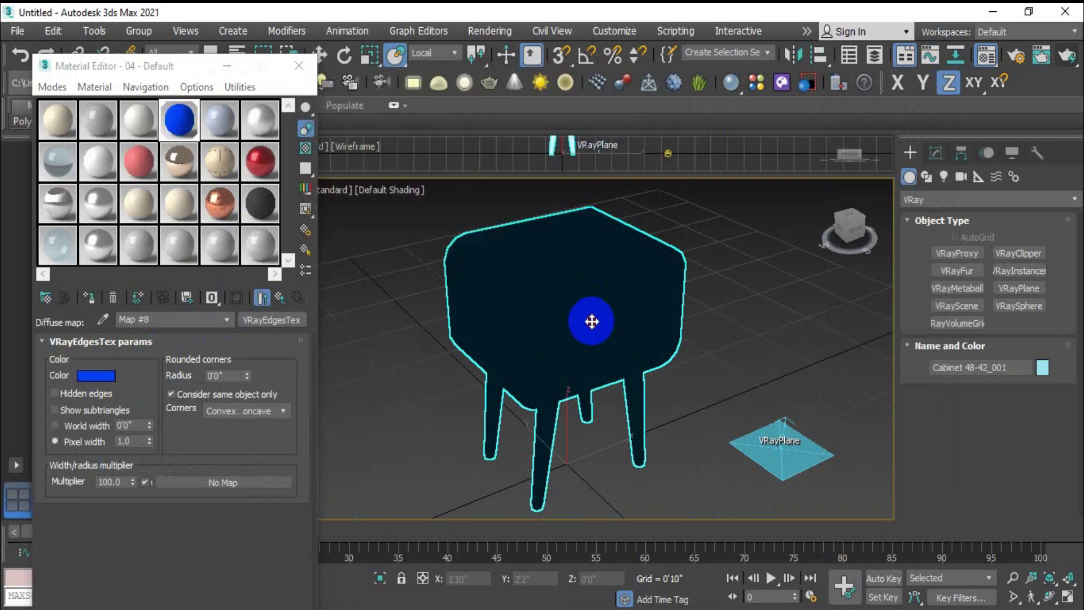
Step: Render the cabinet with blue edges, stop the render, inspect the lines enlarged and close the frame buffer
{"action": "left_click", "coordinate": [1067, 55]}
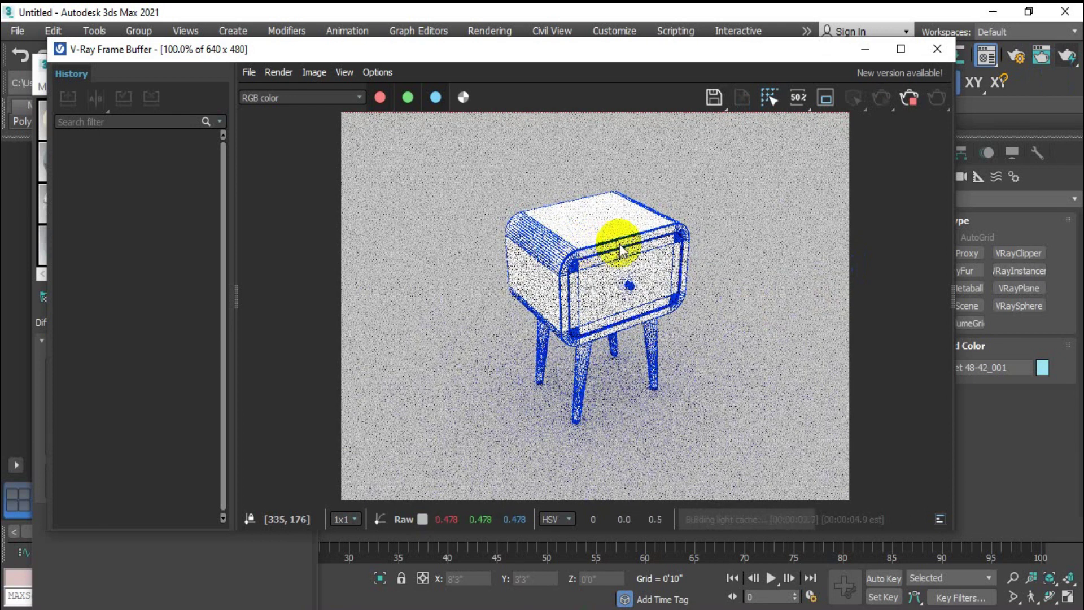
{"action": "left_click", "coordinate": [906, 97]}
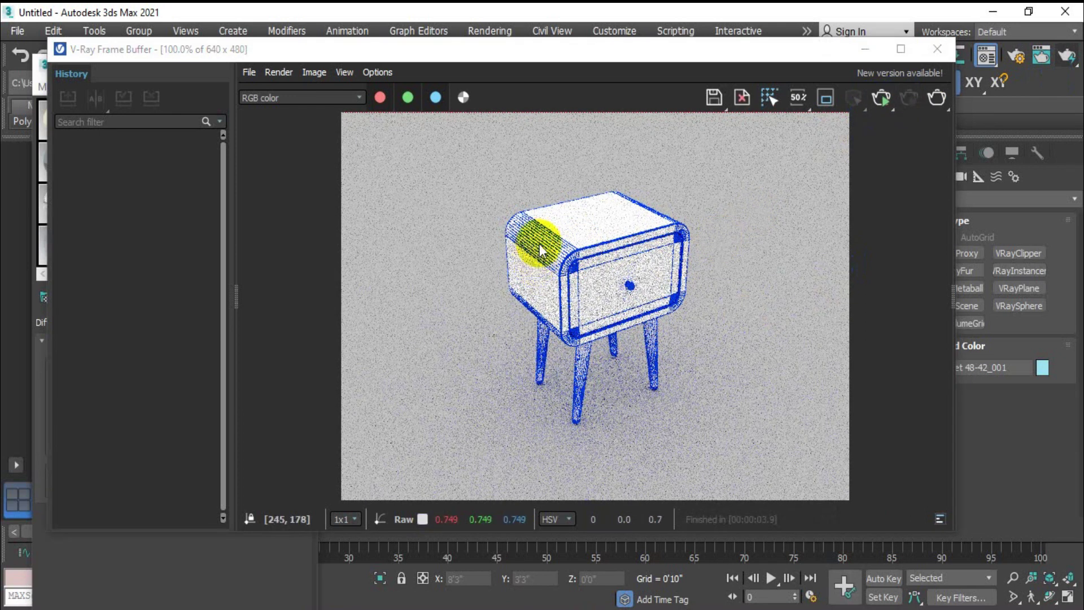
{"action": "scroll", "coordinate": [554, 255], "scroll_direction": "up", "scroll_amount": 2}
{"action": "scroll", "coordinate": [624, 268], "scroll_direction": "down", "scroll_amount": 2}
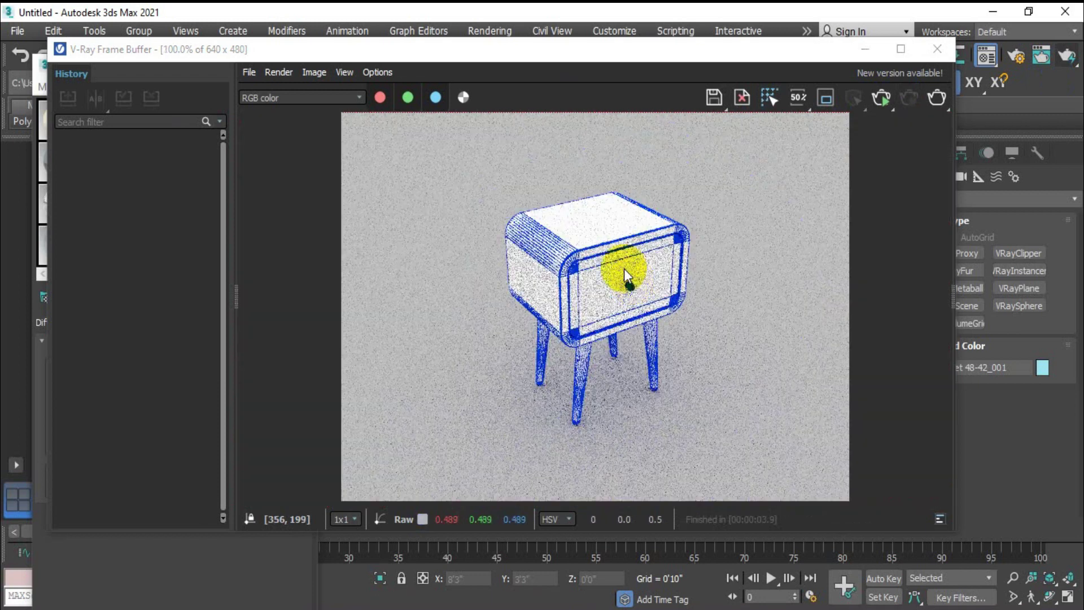
{"action": "left_click", "coordinate": [939, 49]}
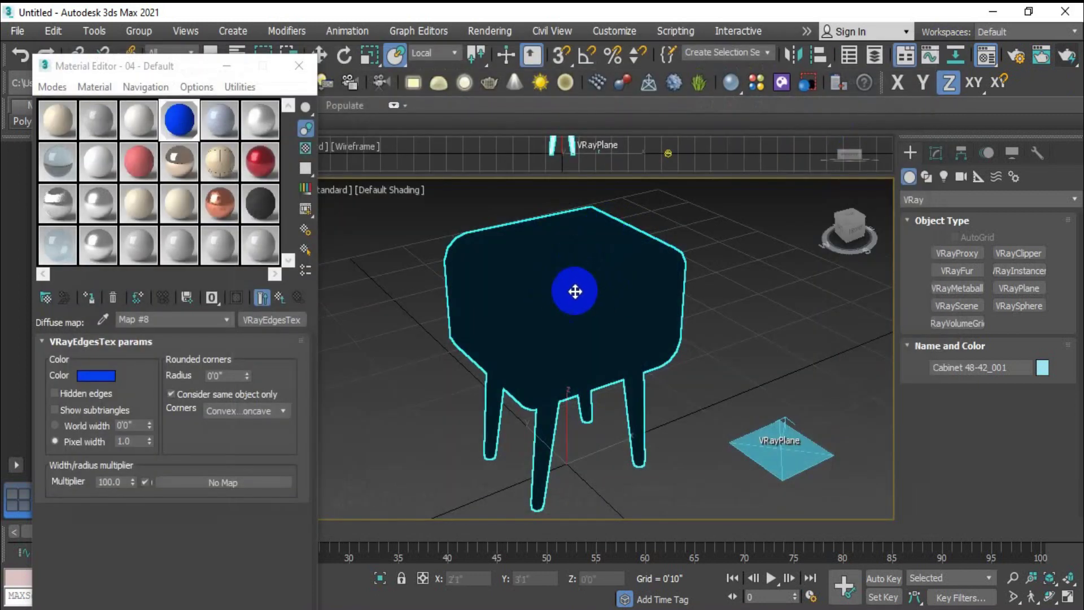
Step: Render the cabinet again from a closer view, inspect the blue wireframe and close the frame buffer
{"action": "scroll", "coordinate": [552, 280], "scroll_direction": "up", "scroll_amount": 2}
{"action": "left_click", "coordinate": [1067, 63]}
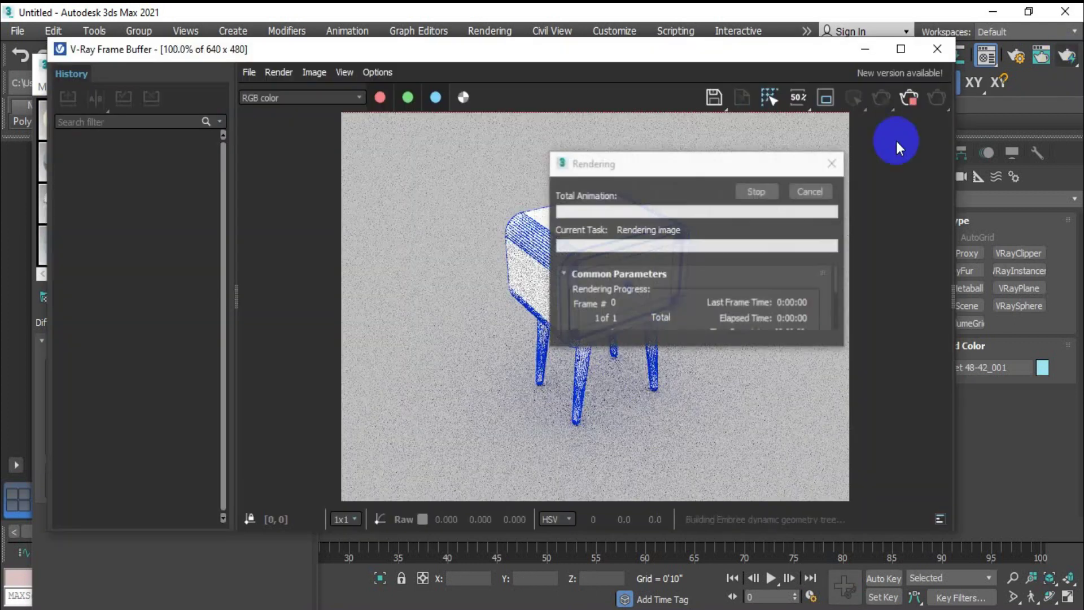
{"action": "scroll", "coordinate": [557, 254], "scroll_direction": "up", "scroll_amount": 2}
{"action": "scroll", "coordinate": [541, 261], "scroll_direction": "down", "scroll_amount": 2}
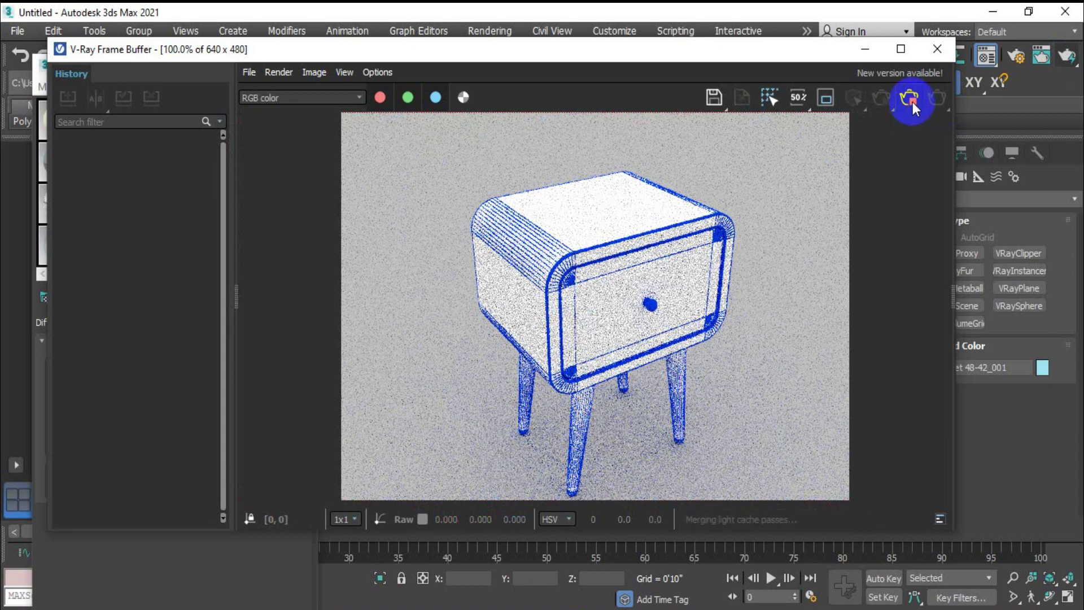
{"action": "left_click", "coordinate": [937, 49]}
Step: Delete the cabinet and create a Standard Primitives sphere of about 1'7" radius in its place
{"action": "key", "text": "Delete"}
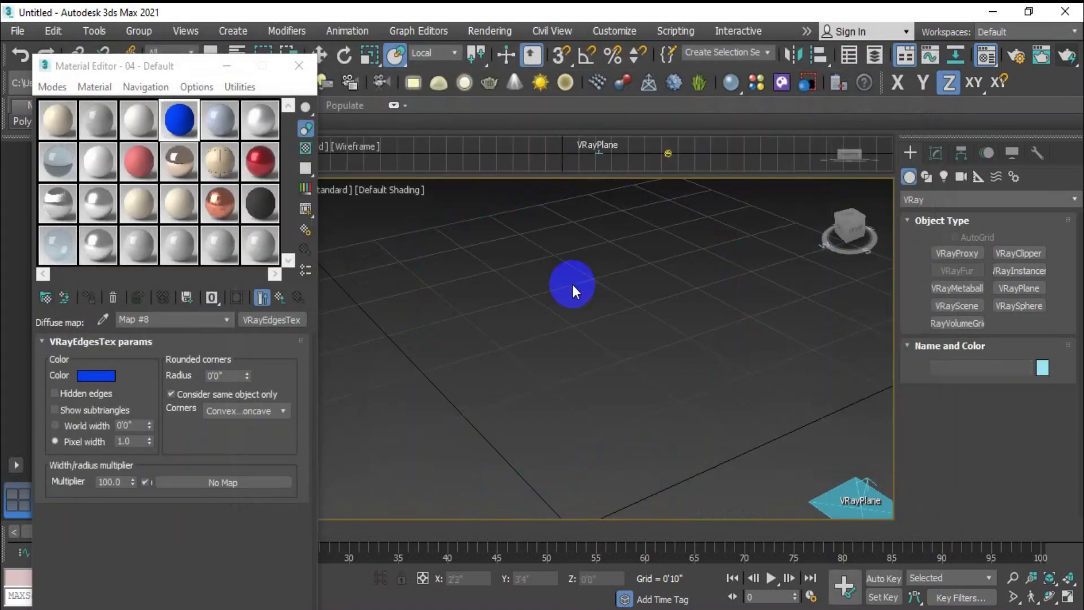
{"action": "scroll", "coordinate": [550, 293], "scroll_direction": "down", "scroll_amount": 3}
{"action": "left_click", "coordinate": [915, 200]}
{"action": "left_click", "coordinate": [937, 213]}
{"action": "left_click", "coordinate": [960, 275]}
{"action": "left_click_drag", "start_coordinate": [520, 337], "coordinate": [557, 395]}
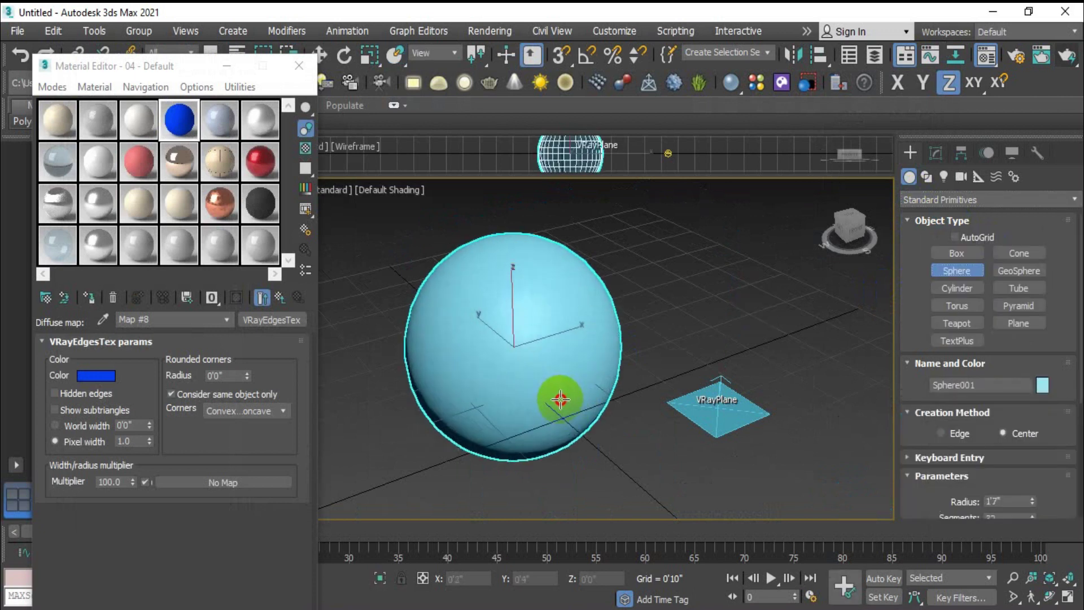
Step: Move the sphere straight up along the Z axis to a height of about 1'3"
{"action": "left_click", "coordinate": [324, 55]}
{"action": "left_click_drag", "start_coordinate": [516, 291], "coordinate": [527, 235]}
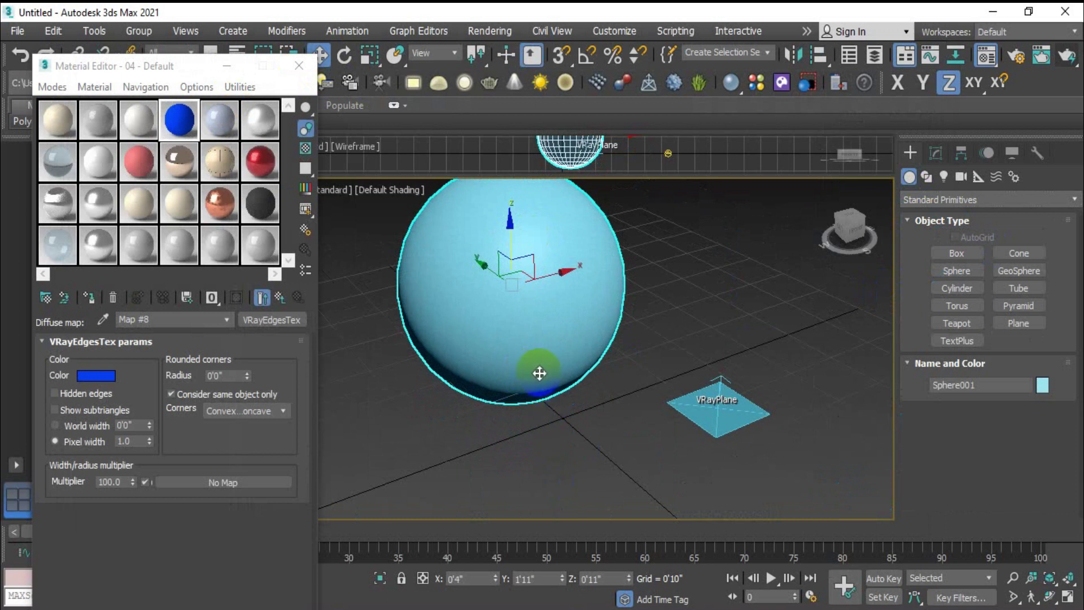
{"action": "middle_click_drag", "start_coordinate": [539, 373], "coordinate": [565, 442]}
{"action": "left_click_drag", "start_coordinate": [535, 311], "coordinate": [536, 284]}
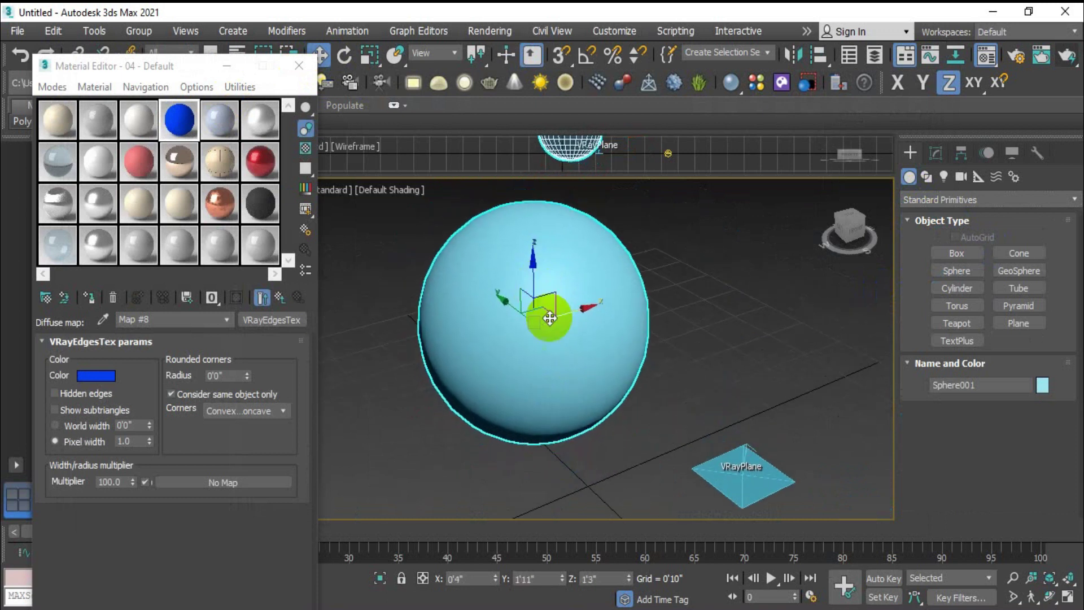
{"action": "middle_click_drag", "start_coordinate": [550, 318], "coordinate": [575, 361]}
Step: Apply the 04 - Default material to the sphere, render it, inspect its edges at 200% and stop the render
{"action": "left_click_drag", "start_coordinate": [166, 134], "coordinate": [547, 363]}
{"action": "left_click", "coordinate": [1064, 58]}
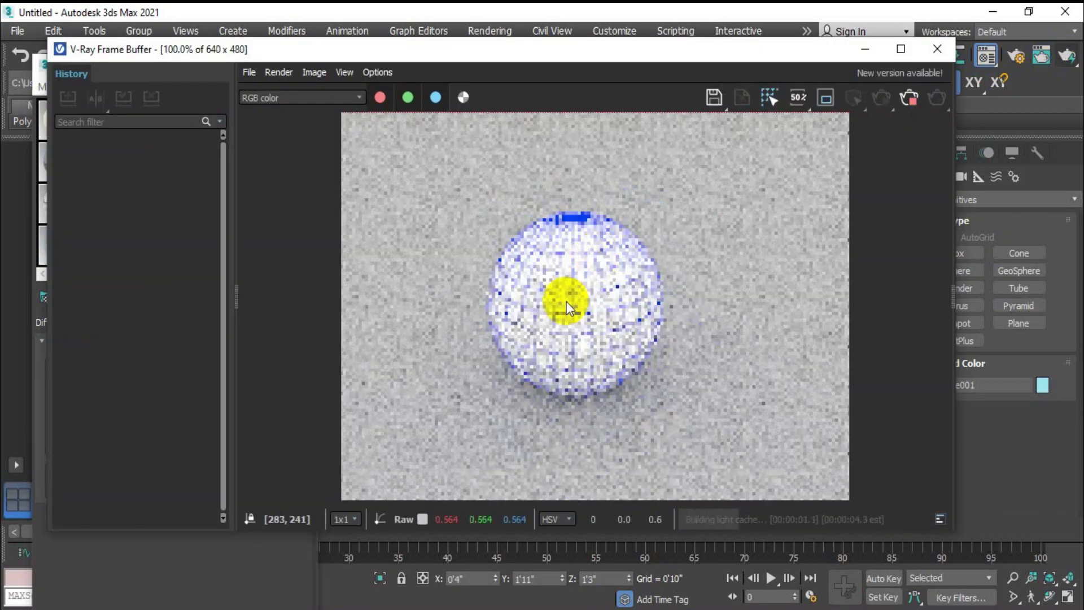
{"action": "scroll", "coordinate": [553, 303], "scroll_direction": "up", "scroll_amount": 2}
{"action": "middle_click_drag", "start_coordinate": [627, 290], "coordinate": [614, 288]}
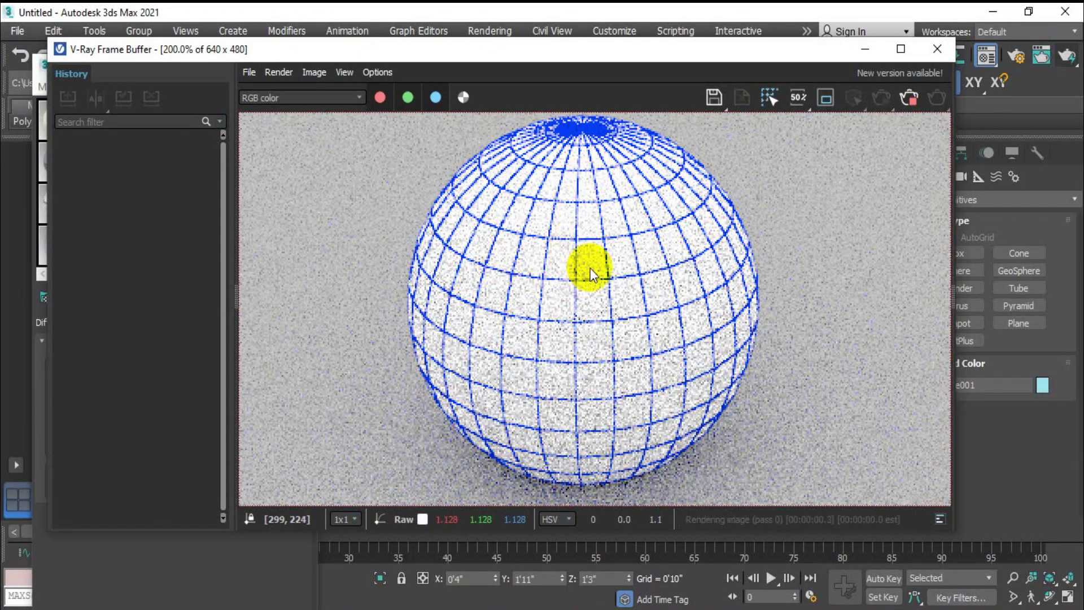
{"action": "left_click", "coordinate": [909, 98]}
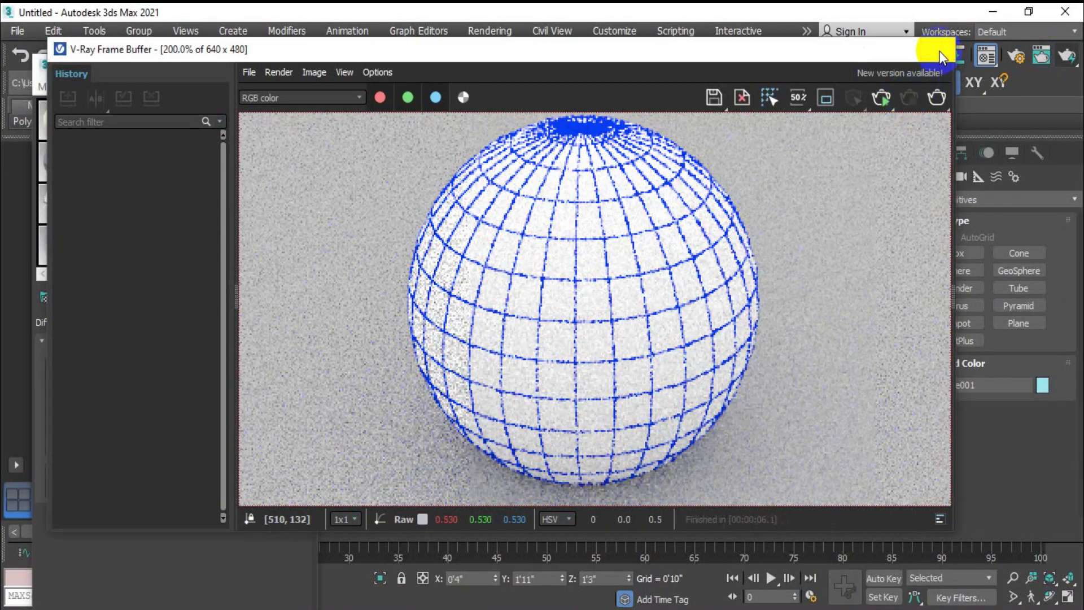
{"action": "left_click", "coordinate": [937, 49]}
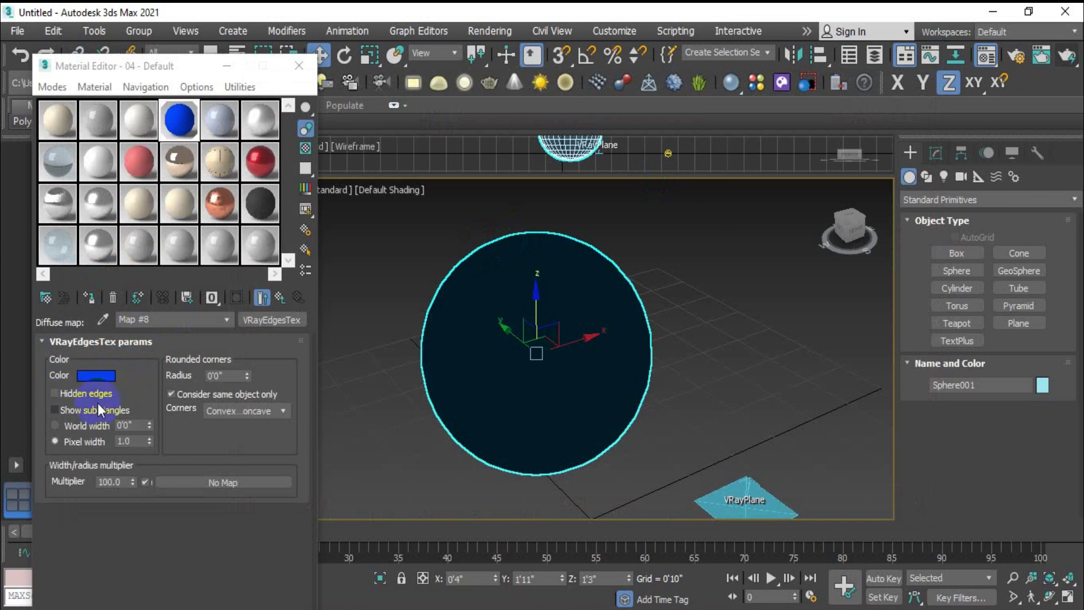
Step: Set the VRayEdgesTex pixel width to 2.0 and render the sphere to check the line thickness
{"action": "left_click_drag", "start_coordinate": [129, 441], "coordinate": [102, 441]}
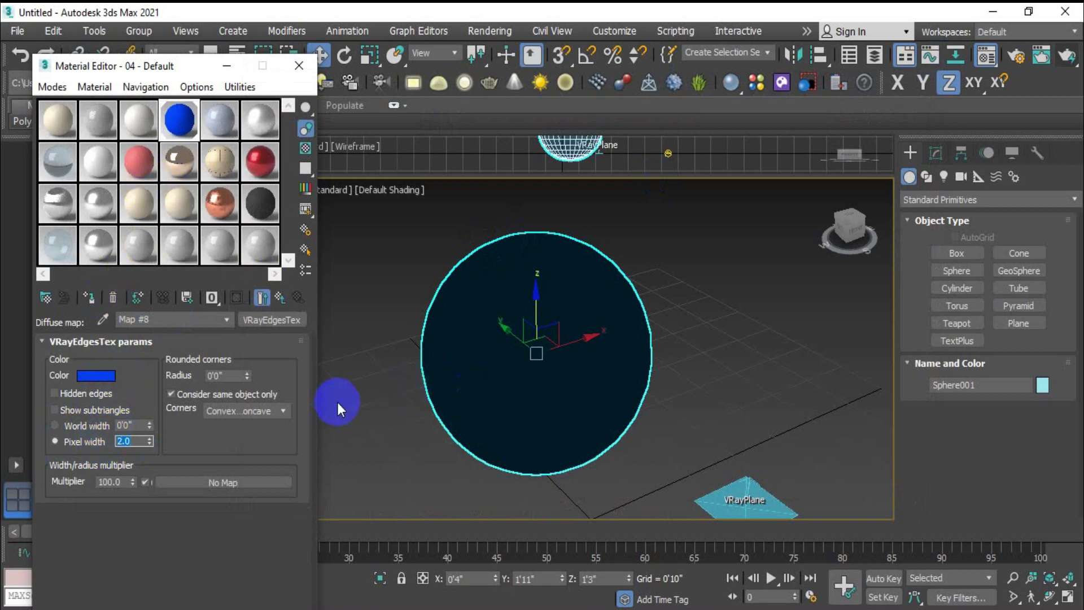
{"action": "left_click", "coordinate": [496, 382]}
{"action": "left_click", "coordinate": [1067, 56]}
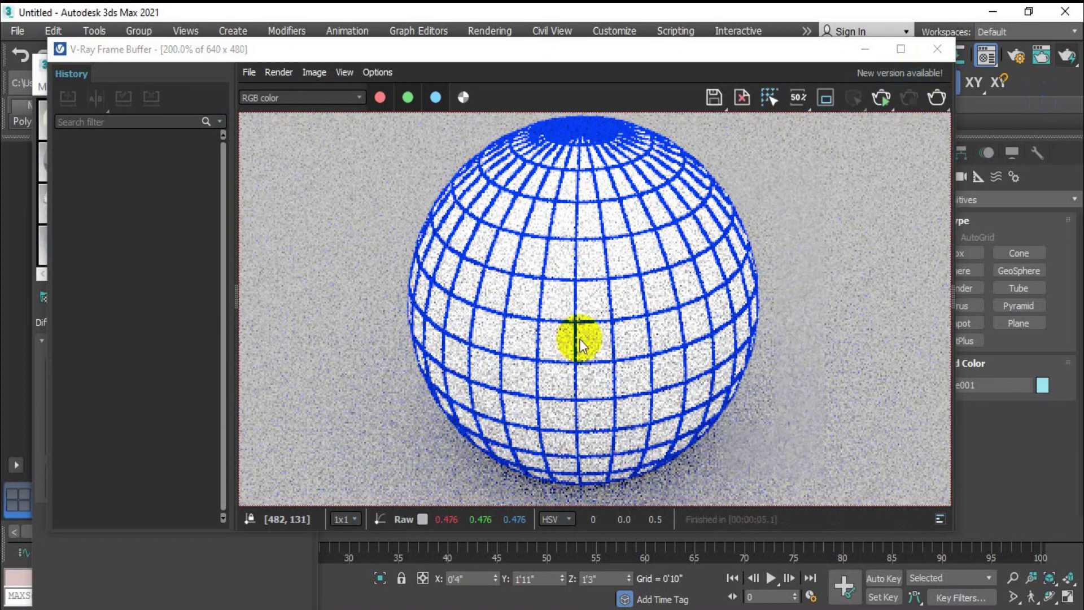
{"action": "left_click", "coordinate": [928, 97]}
{"action": "left_click", "coordinate": [937, 50]}
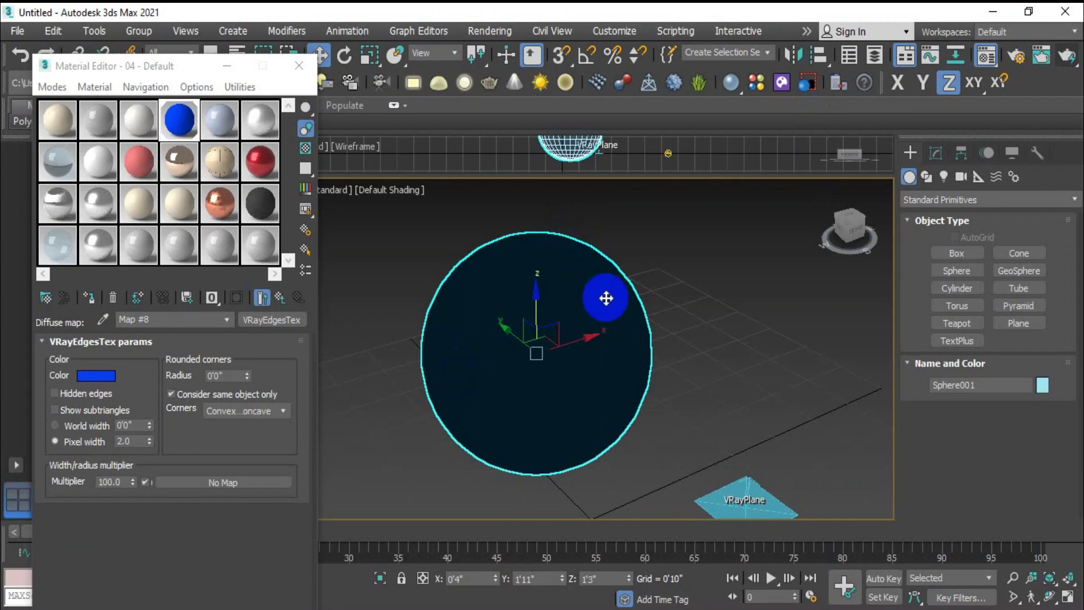
Step: Return to the parent VRayMtl and set its diffuse color to red
{"action": "left_click", "coordinate": [112, 375]}
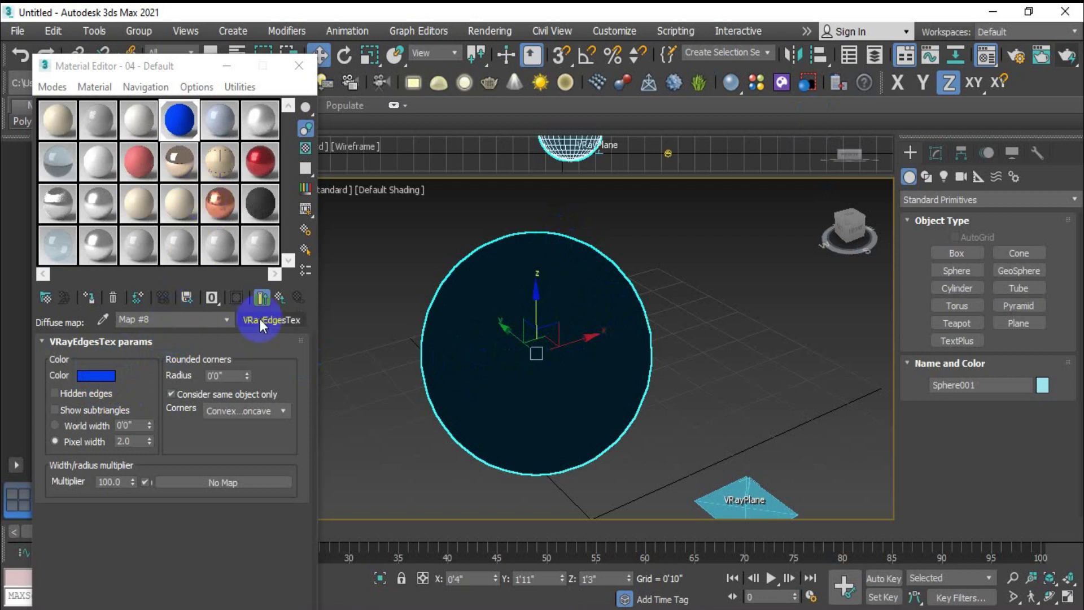
{"action": "left_click", "coordinate": [280, 299]}
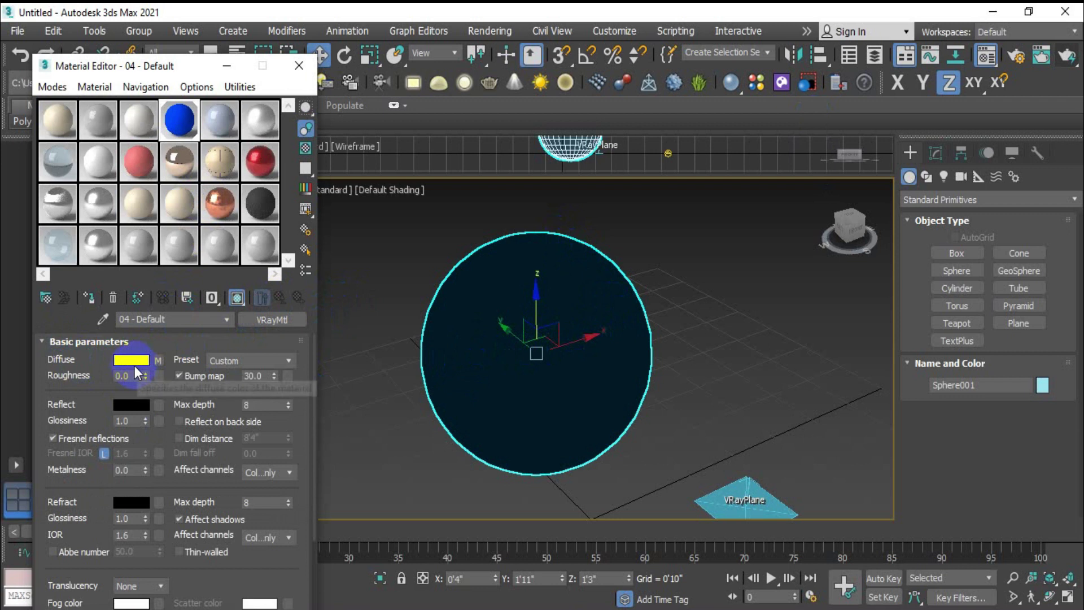
{"action": "left_click", "coordinate": [133, 362]}
{"action": "left_click_drag", "start_coordinate": [337, 132], "coordinate": [325, 113]}
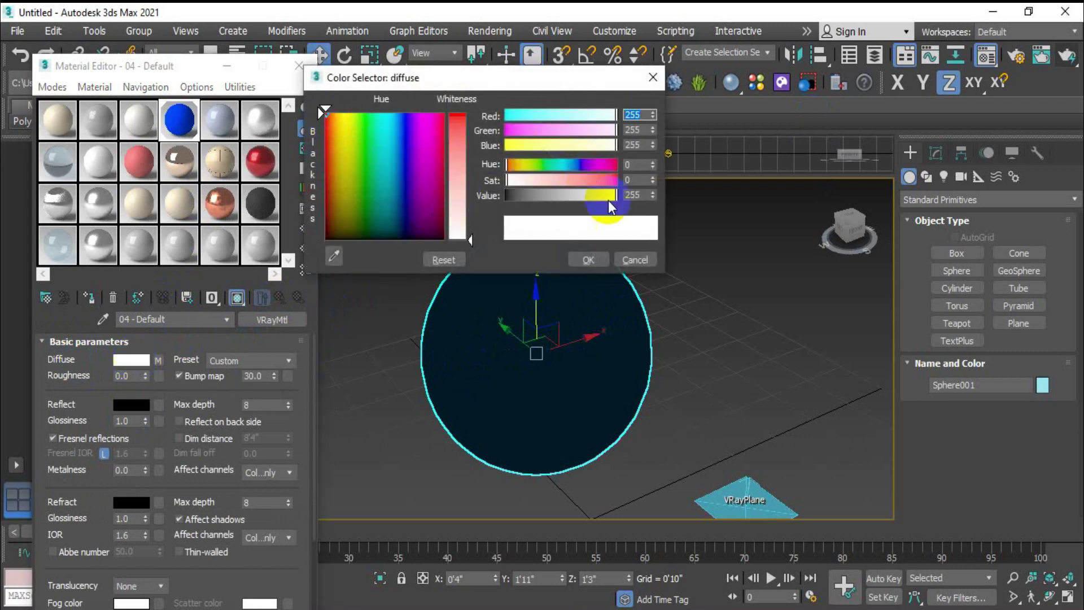
{"action": "left_click", "coordinate": [459, 135]}
{"action": "left_click", "coordinate": [588, 259]}
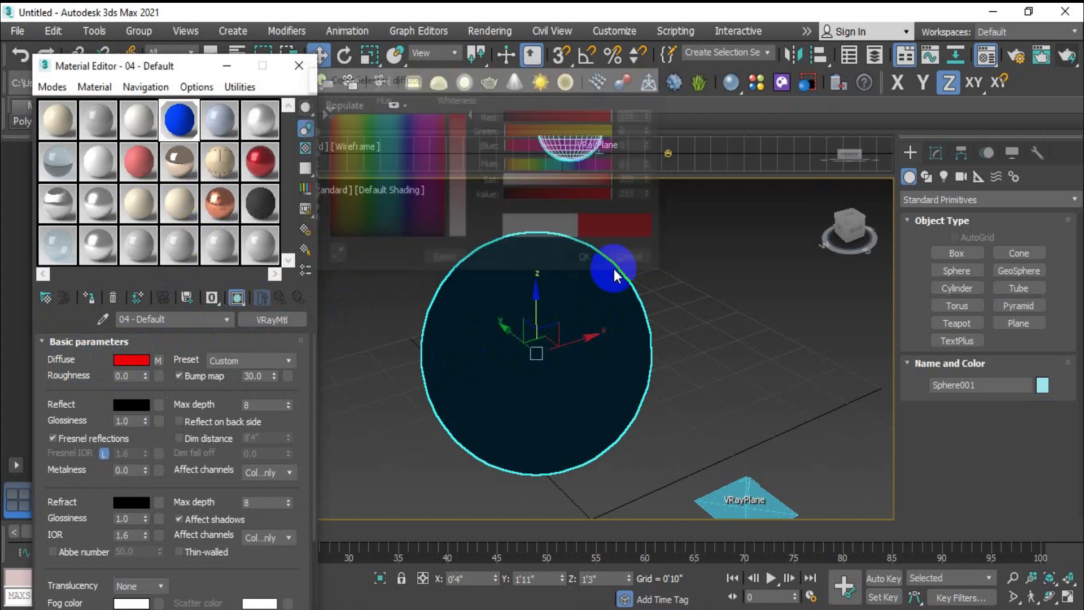
Step: Render the sphere to check its base and edge colors, stop the render and close the frame buffer
{"action": "left_click", "coordinate": [1062, 59]}
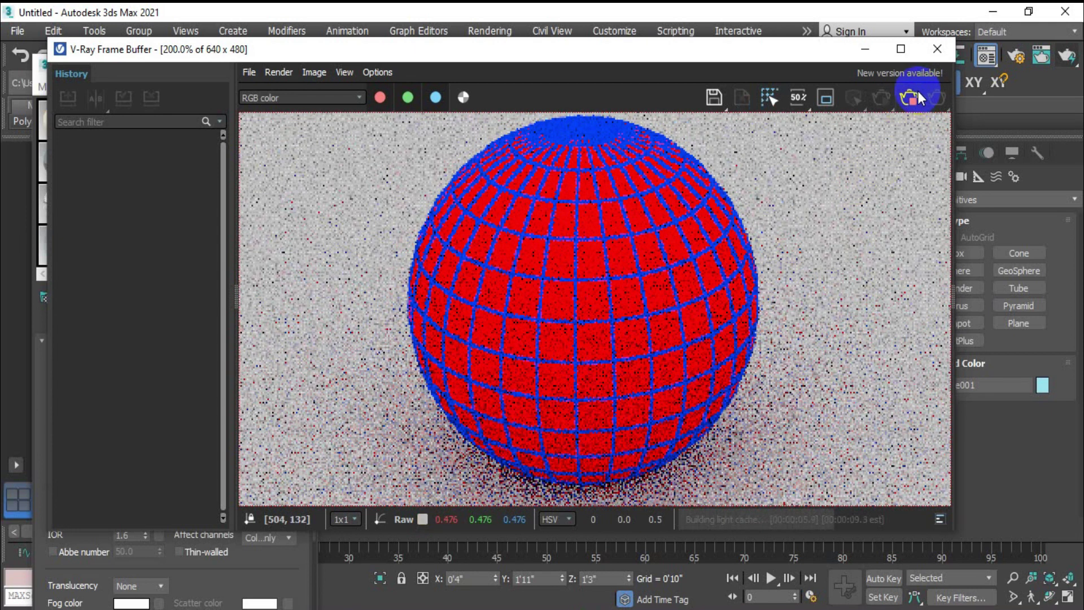
{"action": "left_click", "coordinate": [908, 99]}
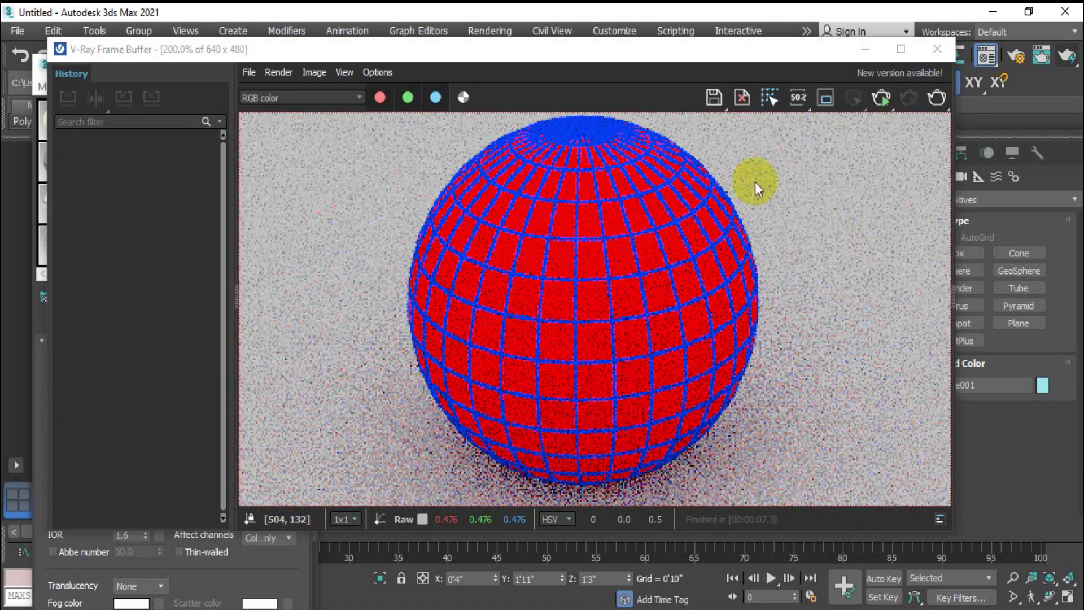
{"action": "left_click", "coordinate": [940, 49]}
Step: Set the diffuse color of the 04 - Default material to white
{"action": "left_click", "coordinate": [131, 359]}
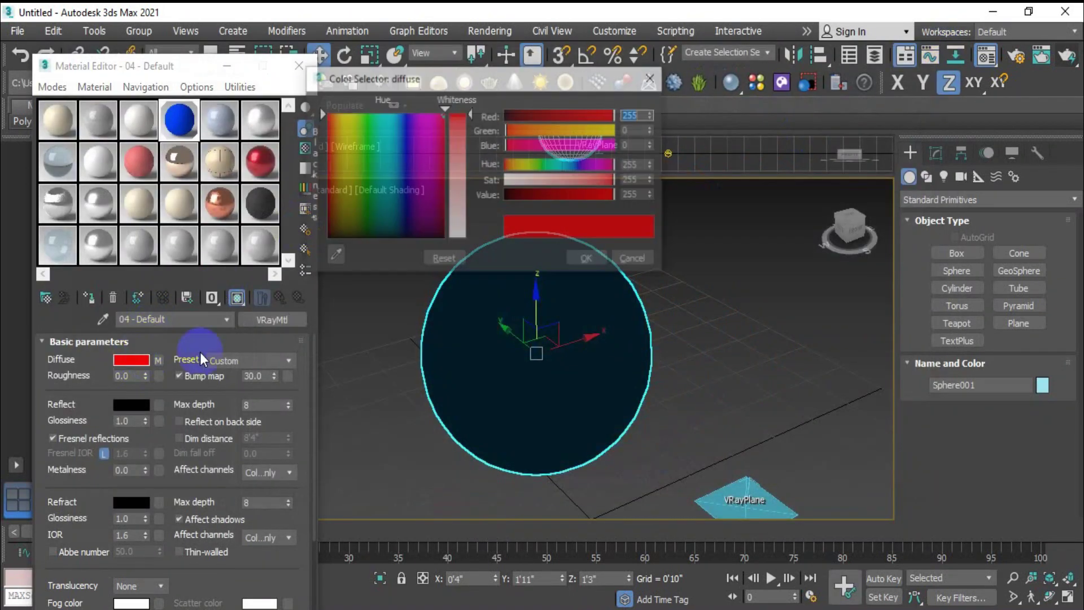
{"action": "left_click_drag", "start_coordinate": [456, 116], "coordinate": [457, 236]}
{"action": "left_click", "coordinate": [585, 258]}
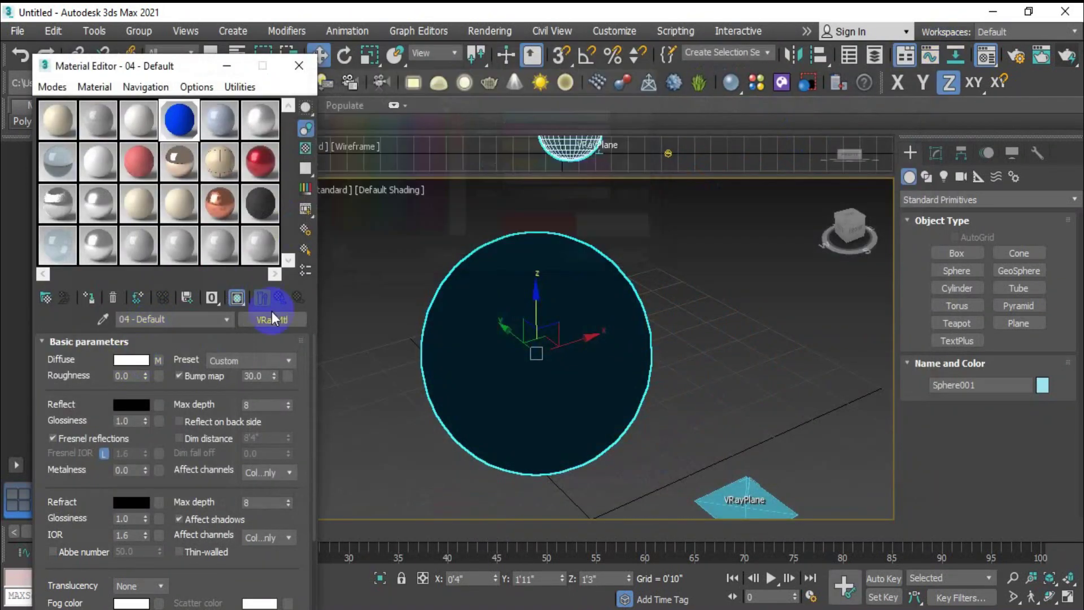
Step: Open the VRayEdgesTex diffuse map and set its edge color to black
{"action": "left_click", "coordinate": [158, 360]}
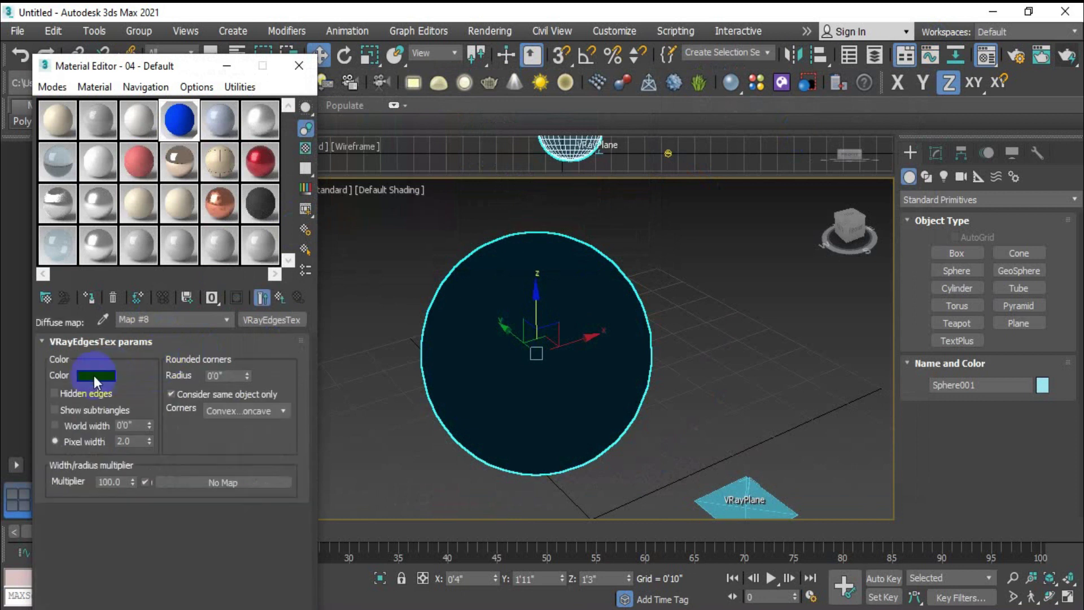
{"action": "left_click", "coordinate": [94, 375]}
{"action": "left_click_drag", "start_coordinate": [438, 174], "coordinate": [398, 240]}
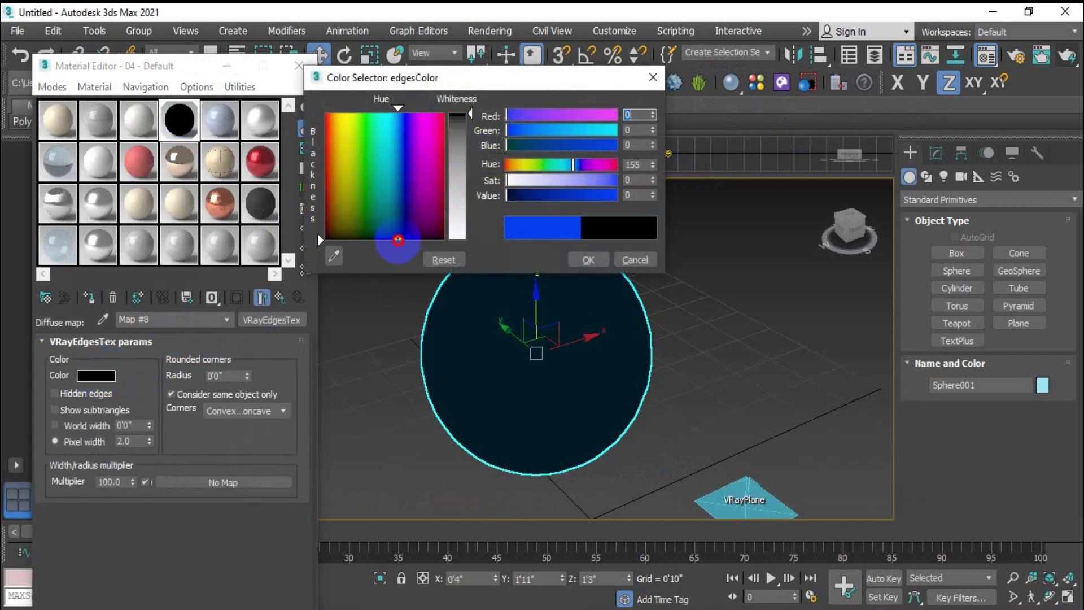
{"action": "left_click", "coordinate": [587, 260]}
Step: Set the VRayEdgesTex pixel width to 1.0 and render the sphere
{"action": "left_click", "coordinate": [526, 339]}
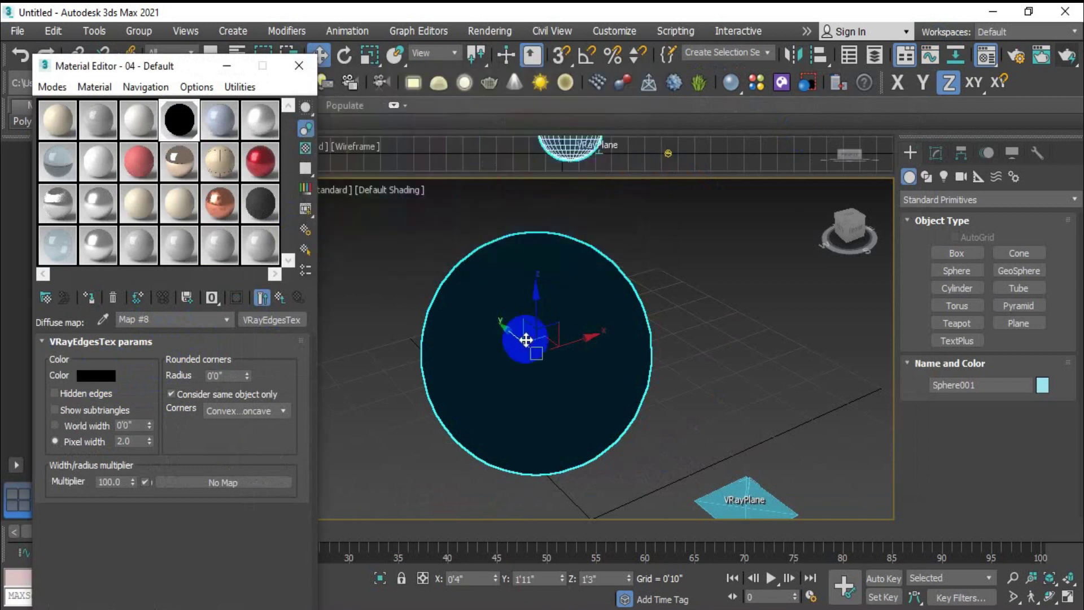
{"action": "middle_click_drag", "start_coordinate": [526, 340], "coordinate": [552, 332]}
{"action": "left_click_drag", "start_coordinate": [135, 441], "coordinate": [92, 442]}
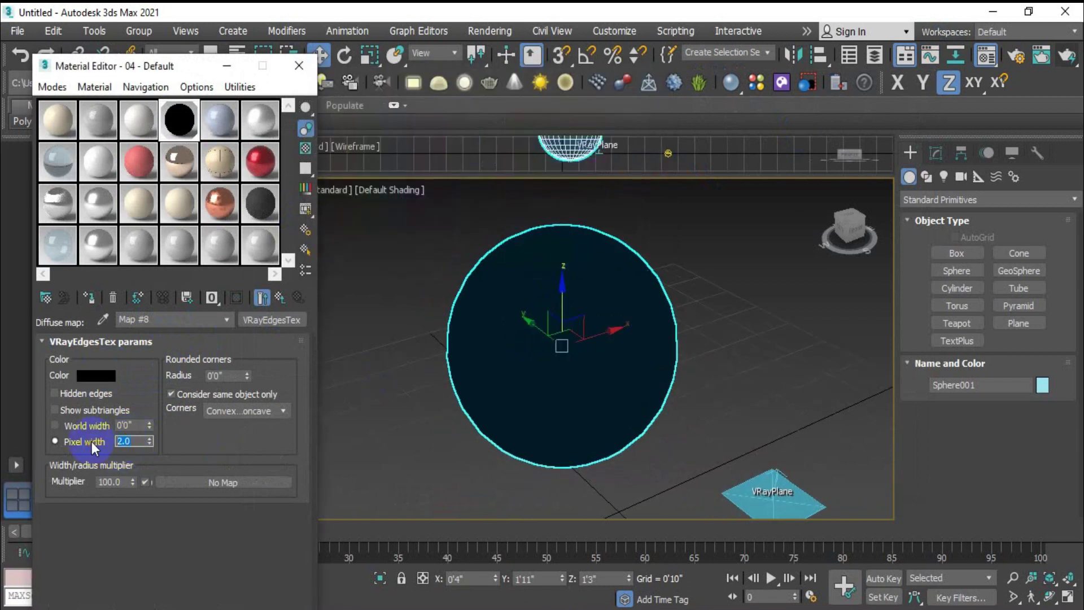
{"action": "left_click", "coordinate": [622, 419]}
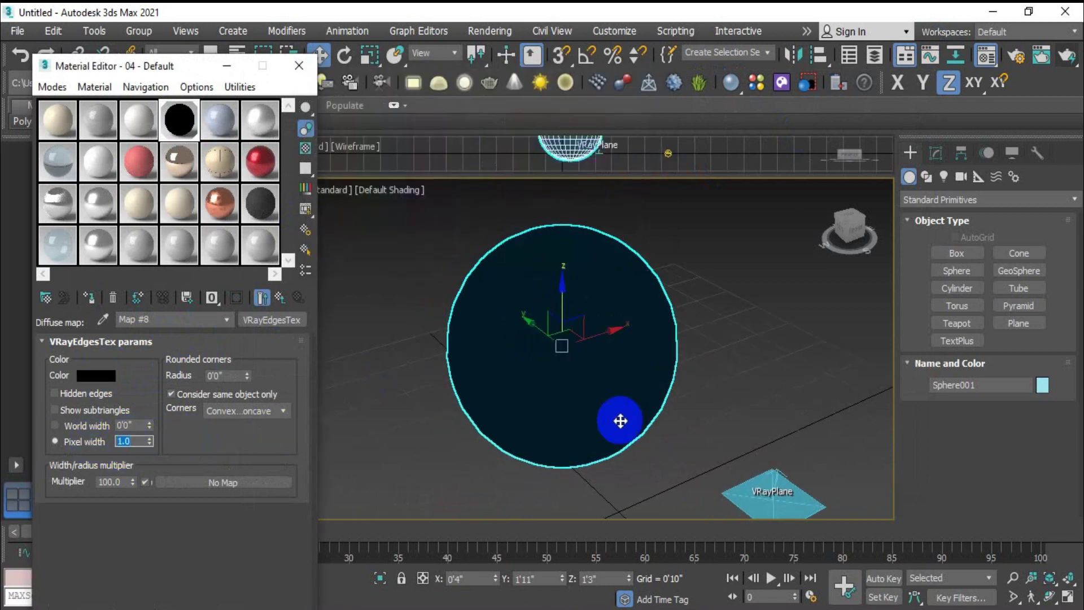
{"action": "left_click", "coordinate": [1066, 55]}
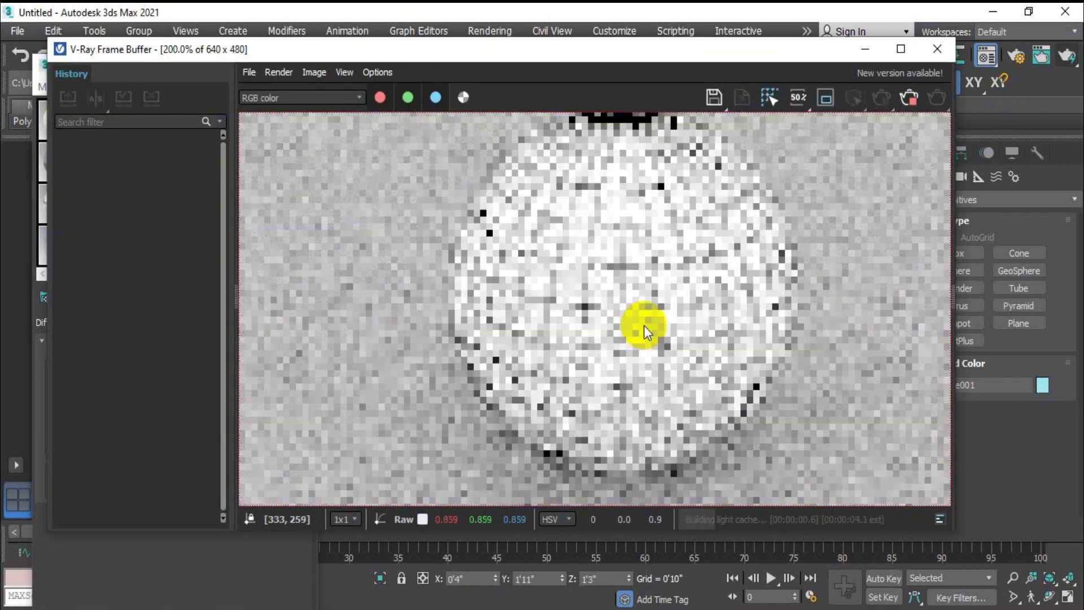